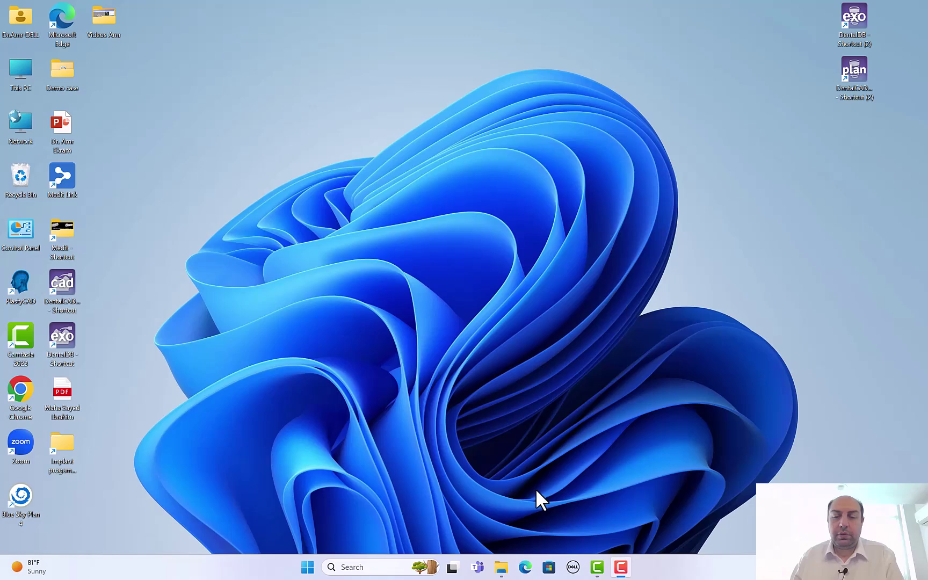
Step: Open the exocad-exoplan3.1-2023-09-14 folder on DATA (D:) in File Explorer
click(503, 565)
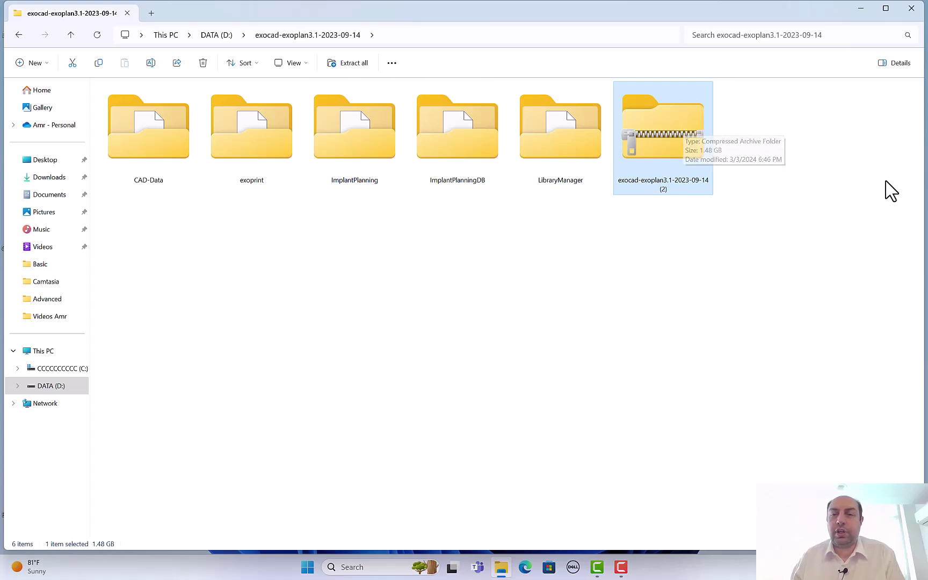
right_click(670, 141)
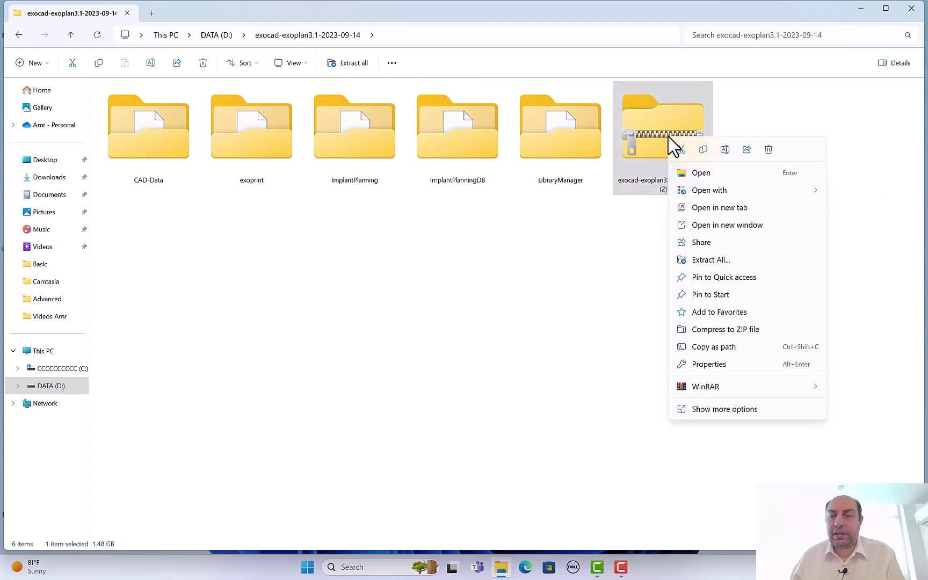
click(745, 410)
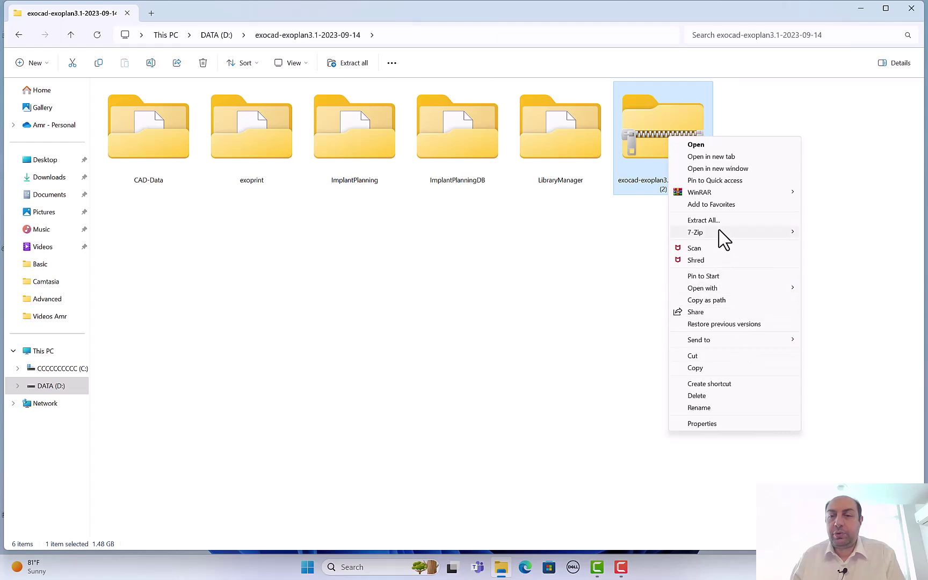
mouse_move(720, 231)
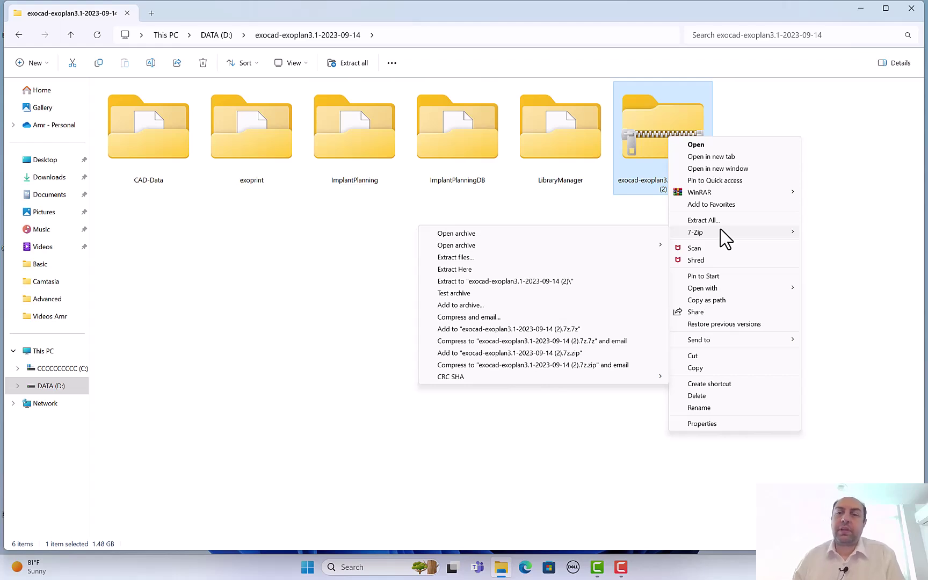
click(790, 212)
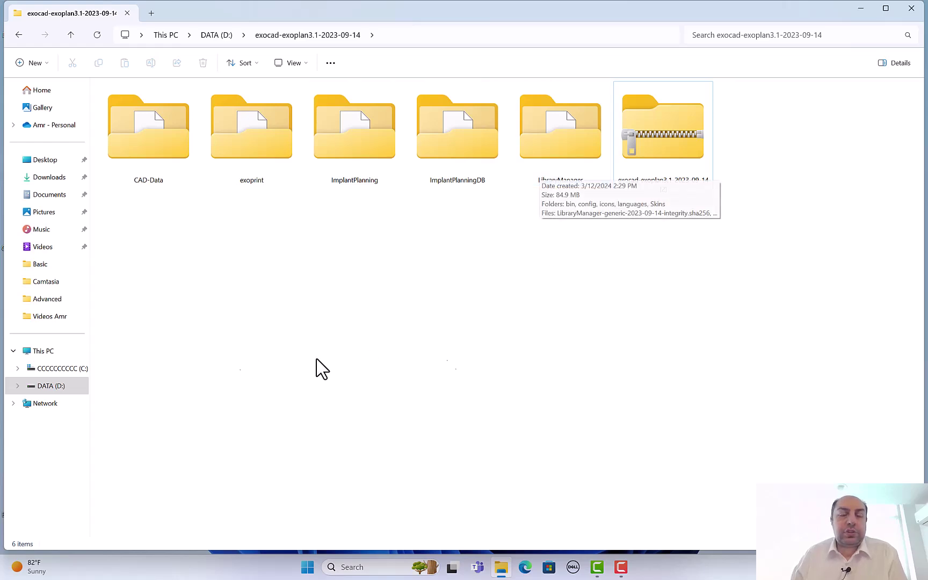
double_click(144, 155)
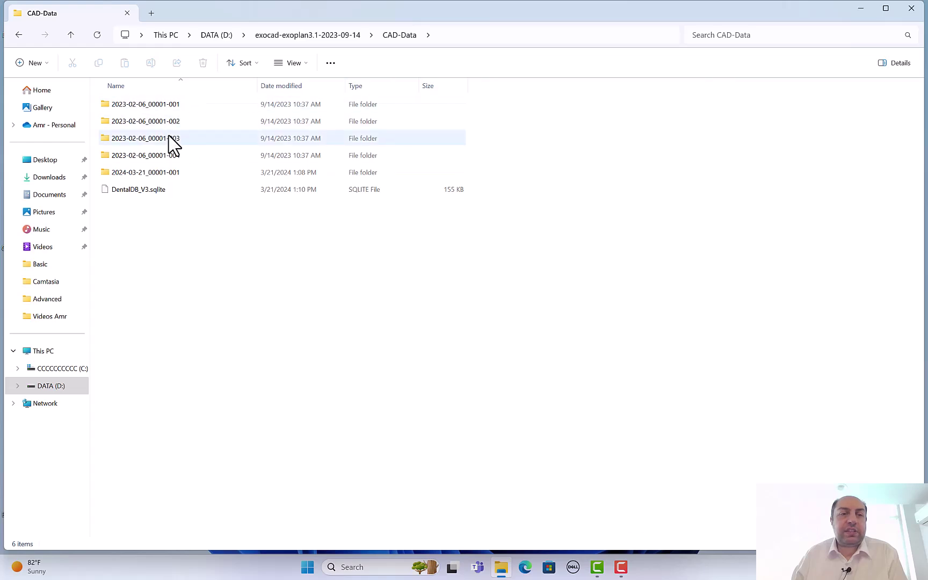
double_click(134, 121)
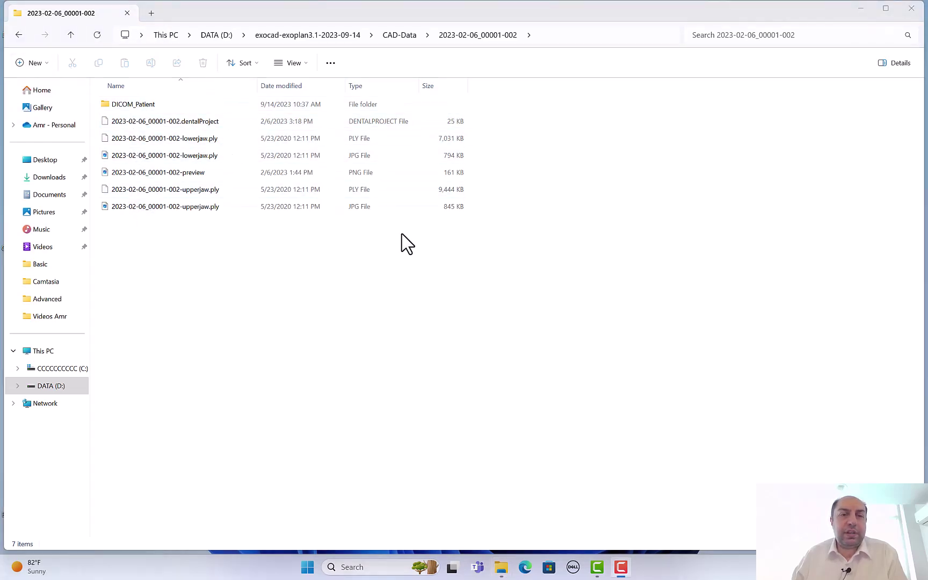
click(18, 35)
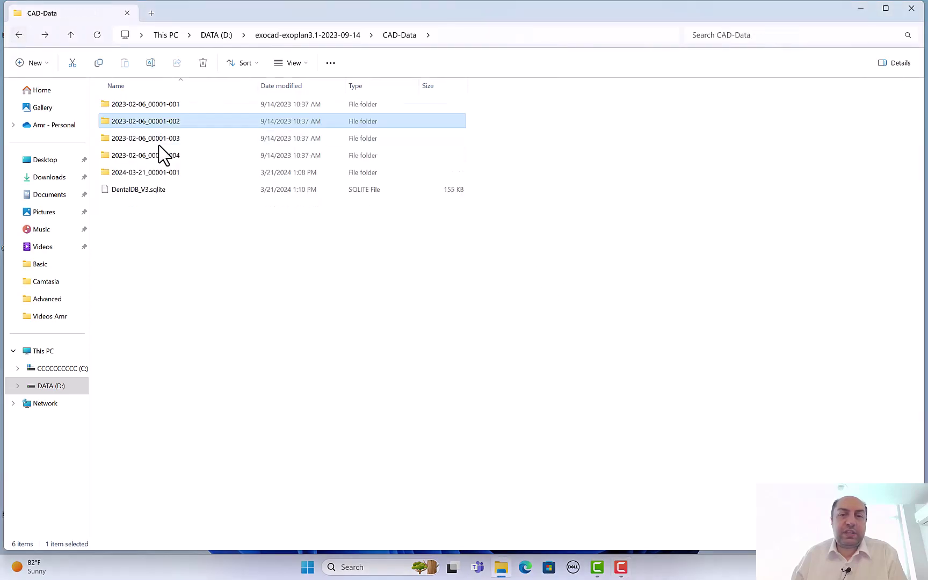
click(18, 35)
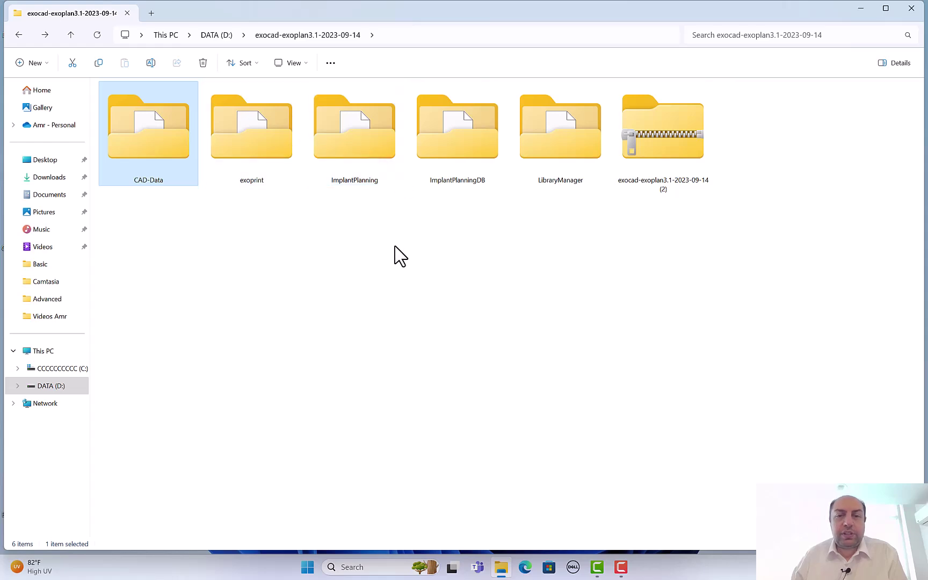
Step: Open the ImplantPlanning folder and switch its view to Large icons
double_click(350, 139)
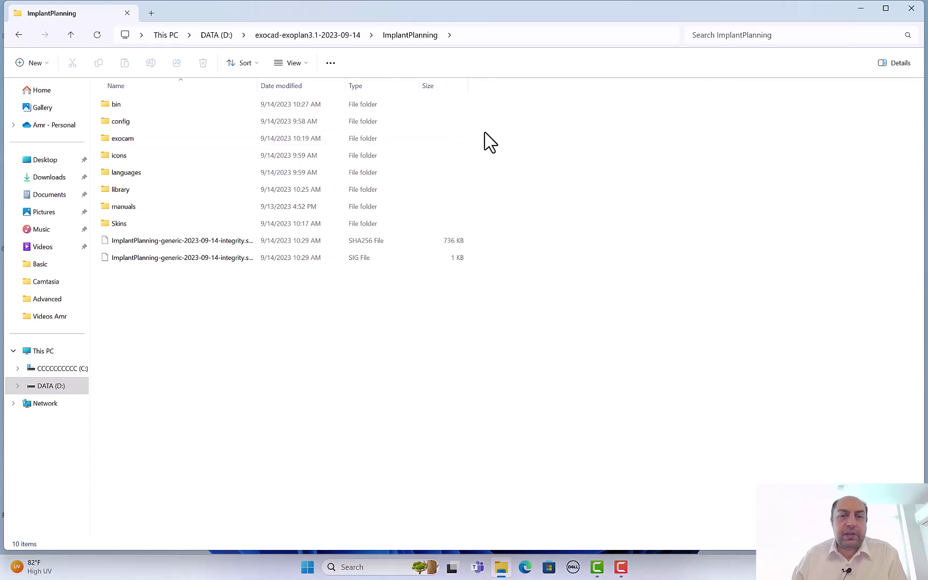
right_click(485, 134)
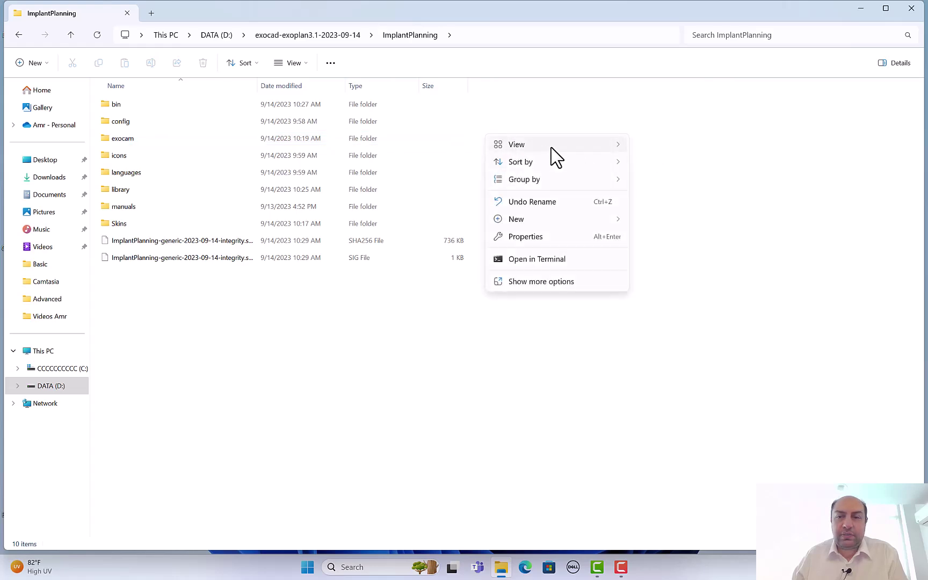
mouse_move(612, 146)
click(645, 160)
Step: Open the bin subfolder and show its contents as Extra large icons
click(178, 153)
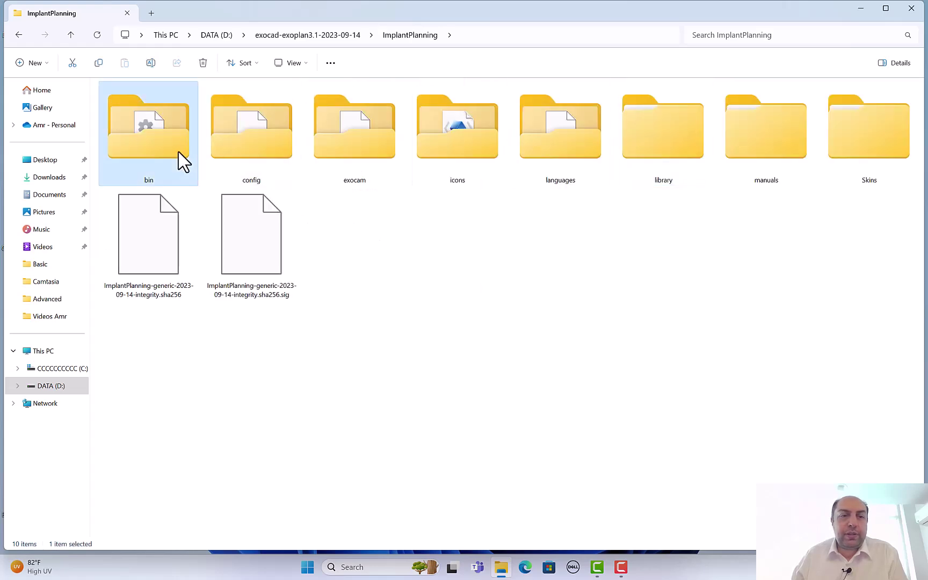
double_click(178, 153)
right_click(622, 130)
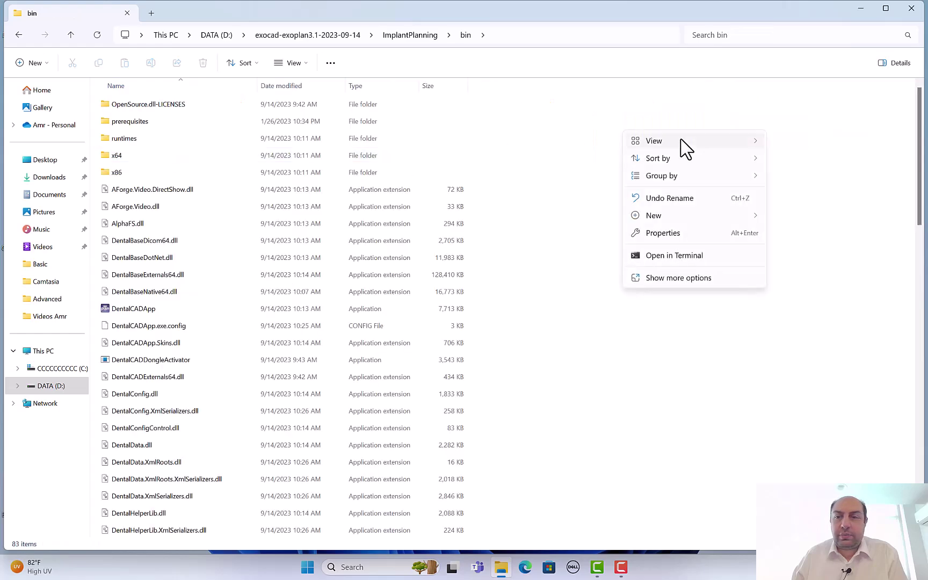
mouse_move(681, 141)
click(791, 144)
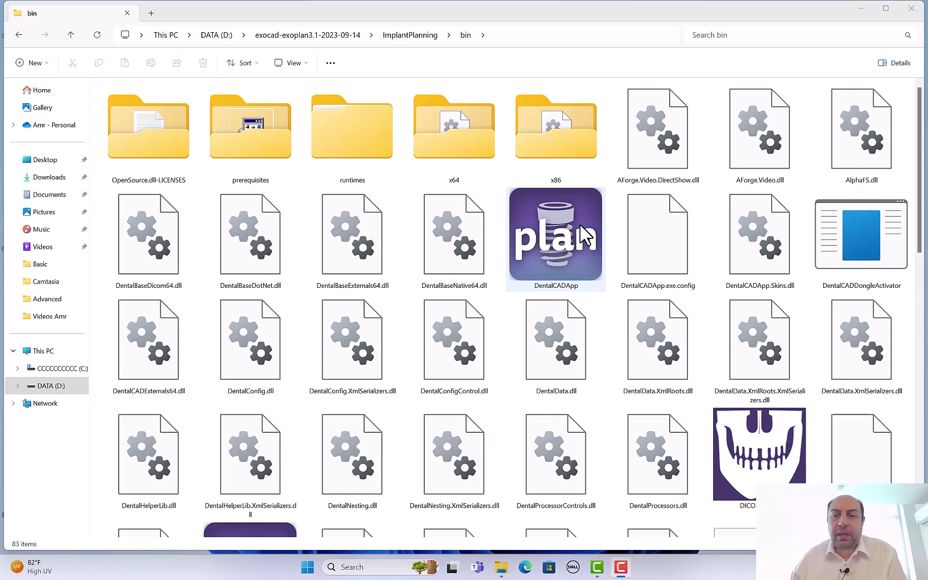
Step: Run DentalCADApp as administrator, then bring up its full list of file actions
right_click(562, 203)
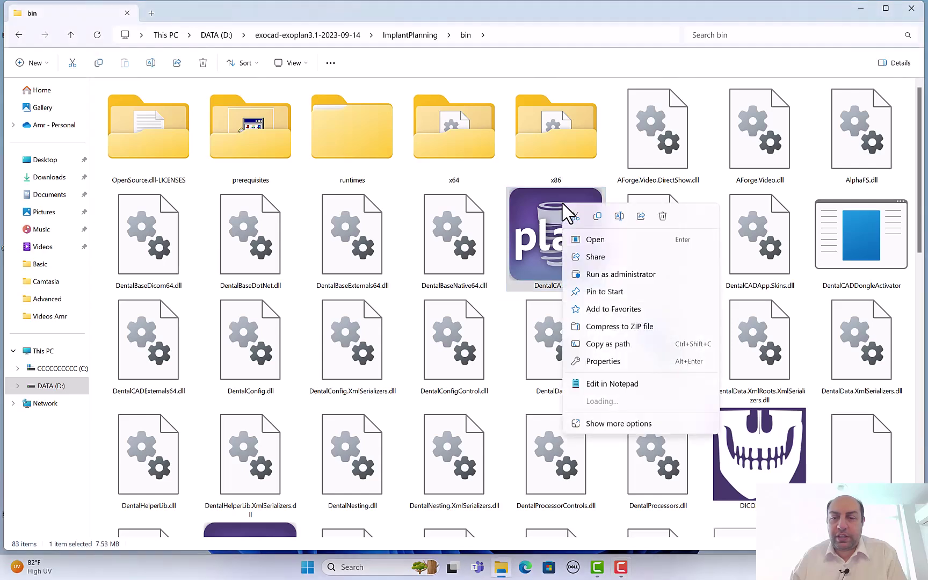
click(620, 273)
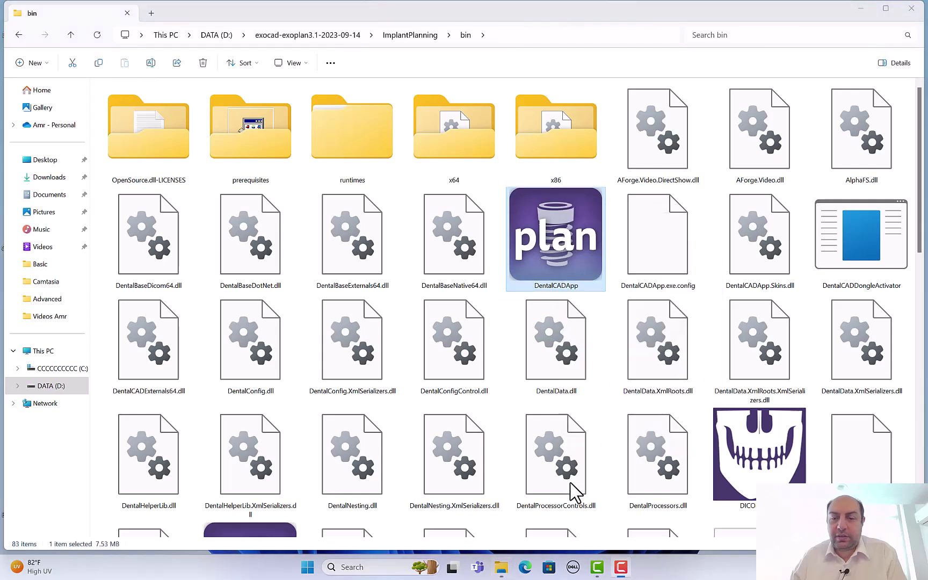
right_click(585, 254)
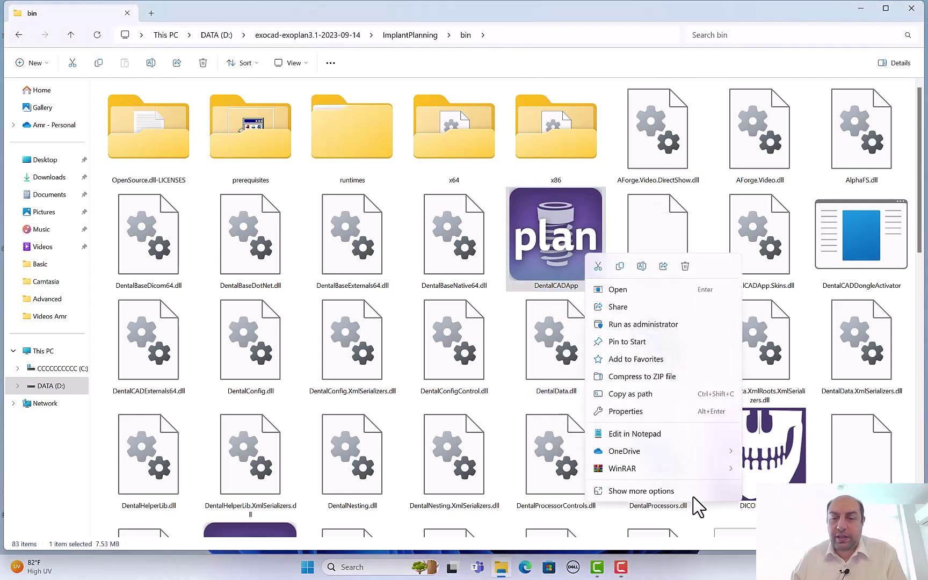
key(Escape)
right_click(534, 235)
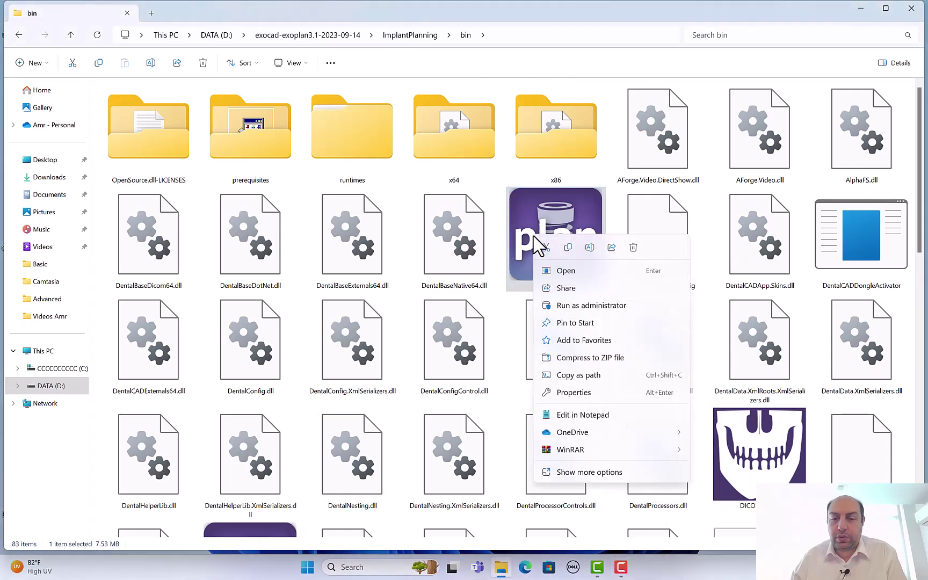
click(607, 473)
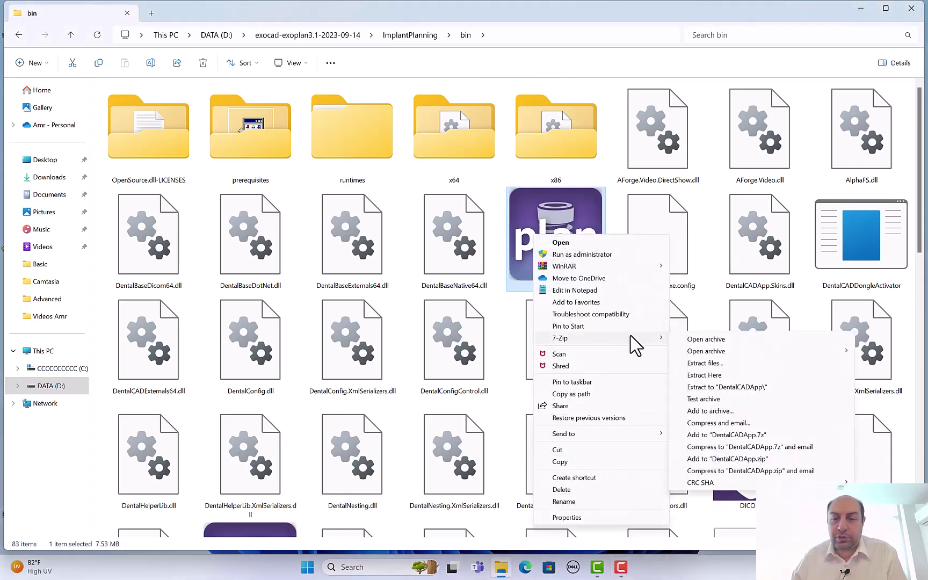
mouse_move(635, 435)
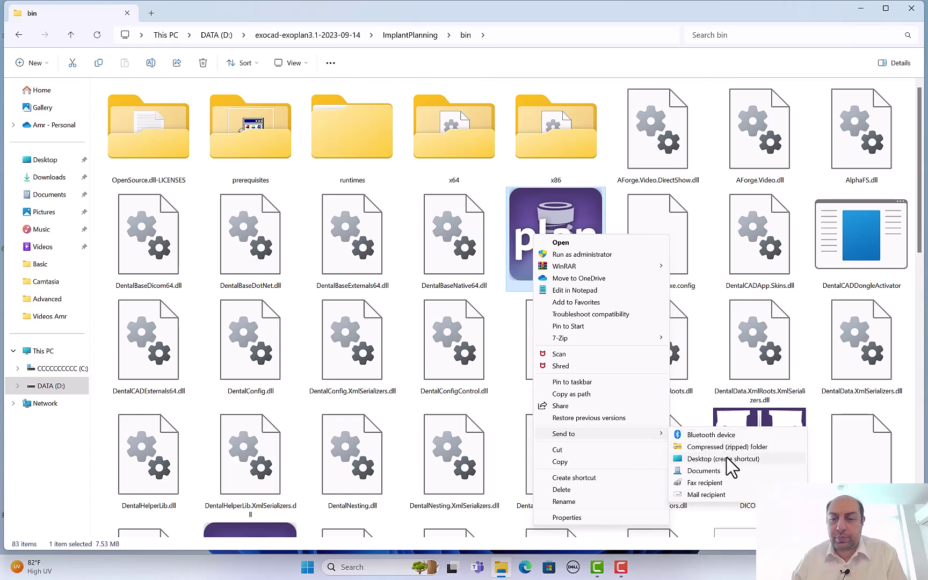
Step: Dismiss the action list and go back up to the exoplan installation folder
click(18, 35)
click(19, 35)
click(19, 35)
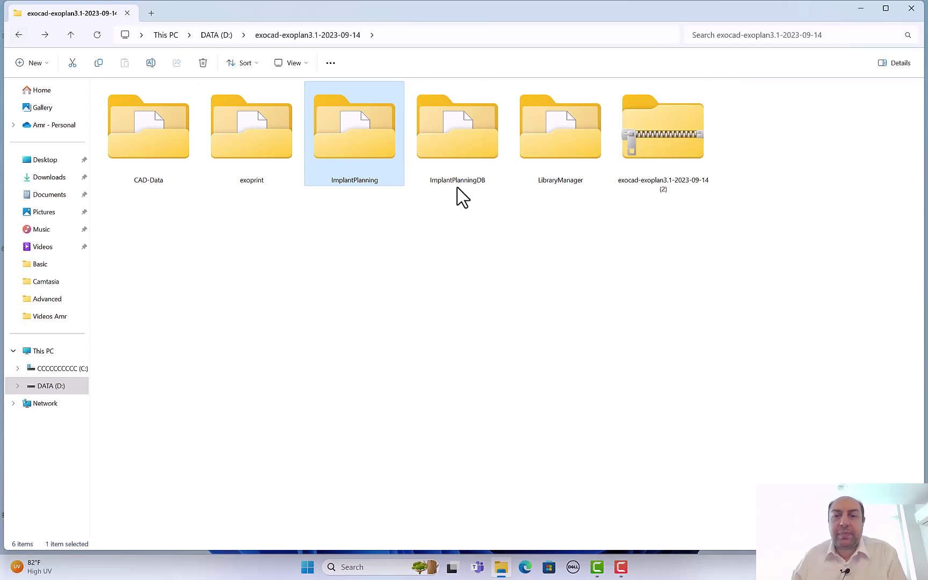
Step: In ImplantPlanningDB\bin, view DentalDB's full options and dismiss them without creating a shortcut
double_click(453, 159)
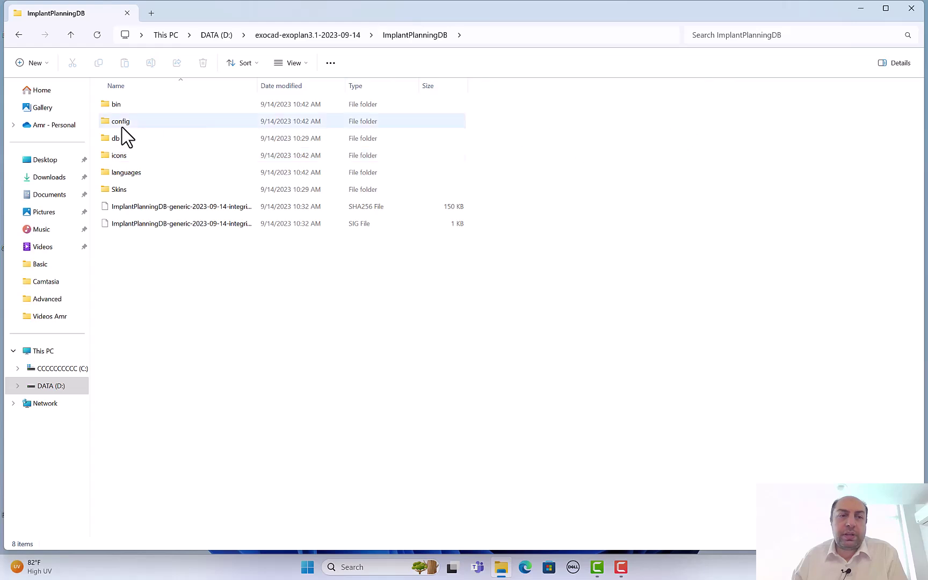
double_click(117, 107)
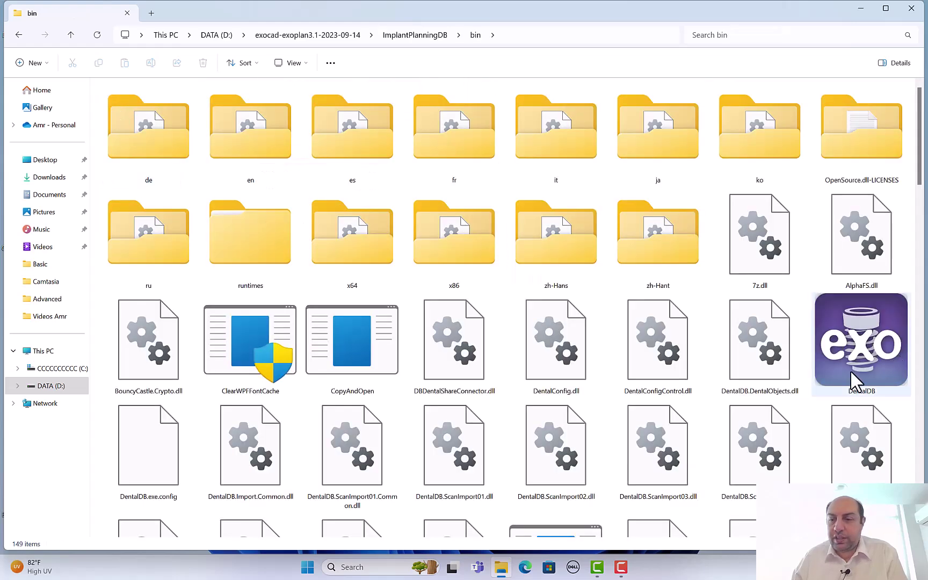
right_click(869, 348)
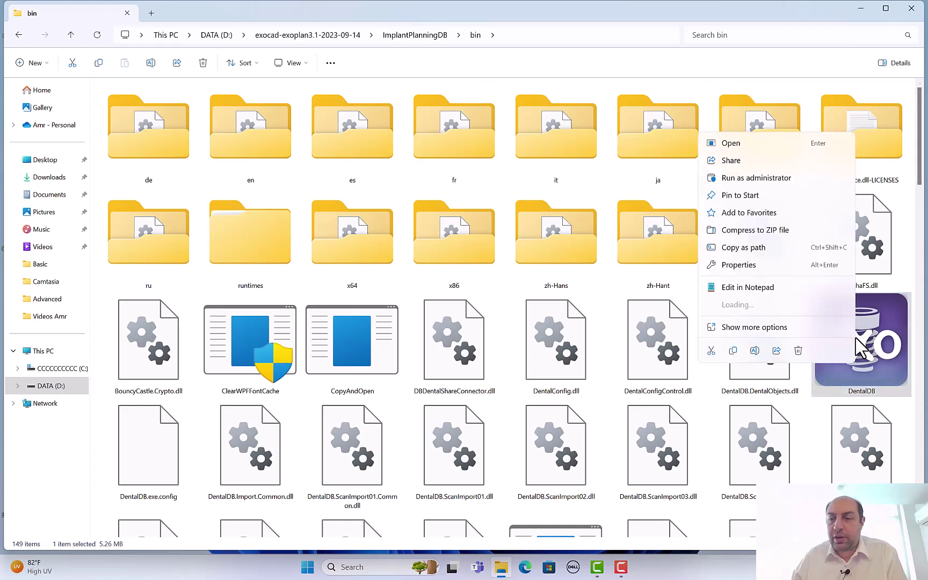
click(738, 334)
mouse_move(839, 250)
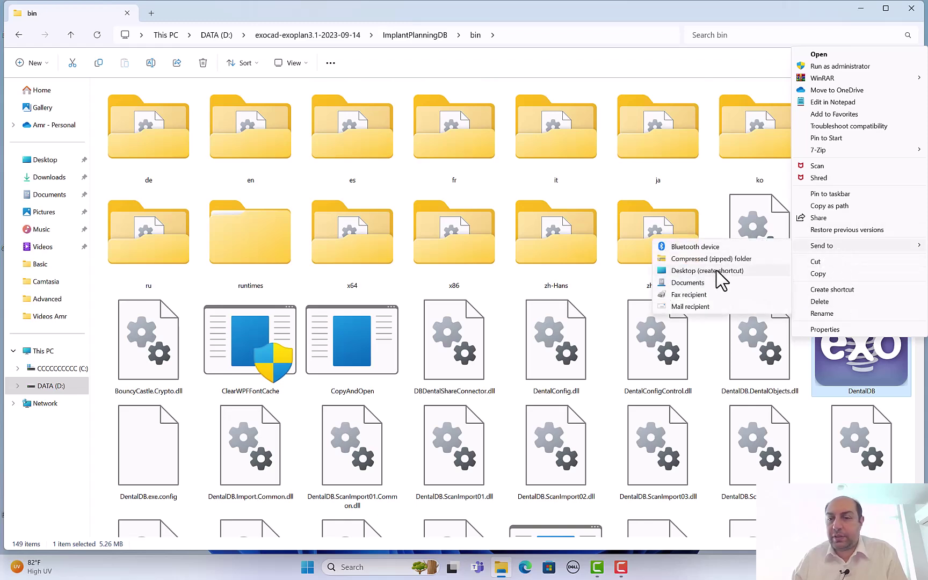
click(765, 6)
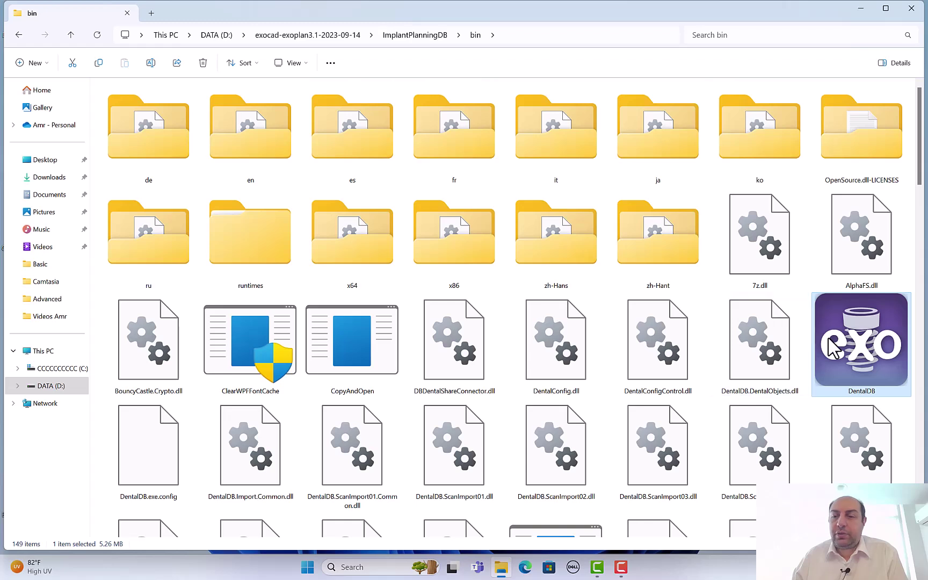
Step: Go back up two levels to the exocad-exoplan3.1-2023-09-14 folder
mouse_move(852, 349)
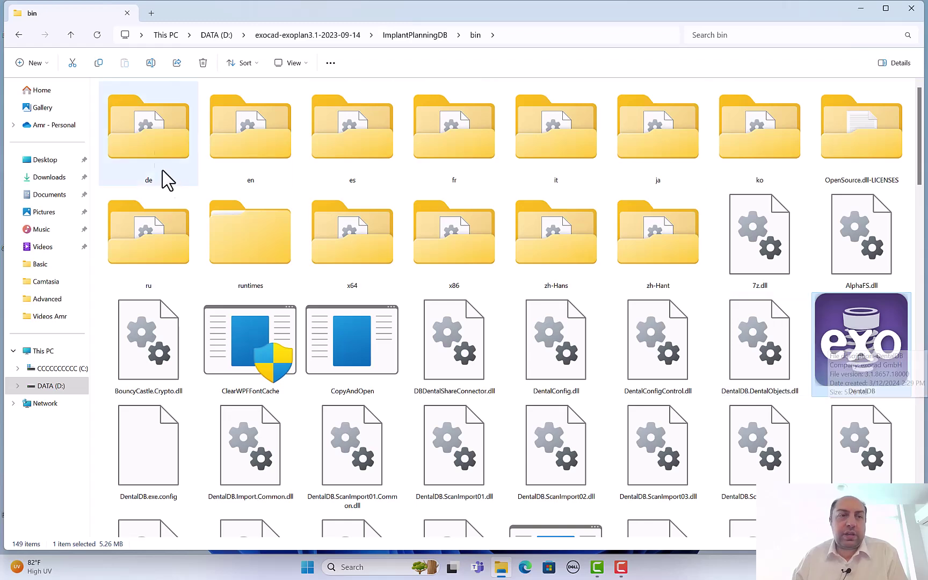
click(19, 34)
click(19, 34)
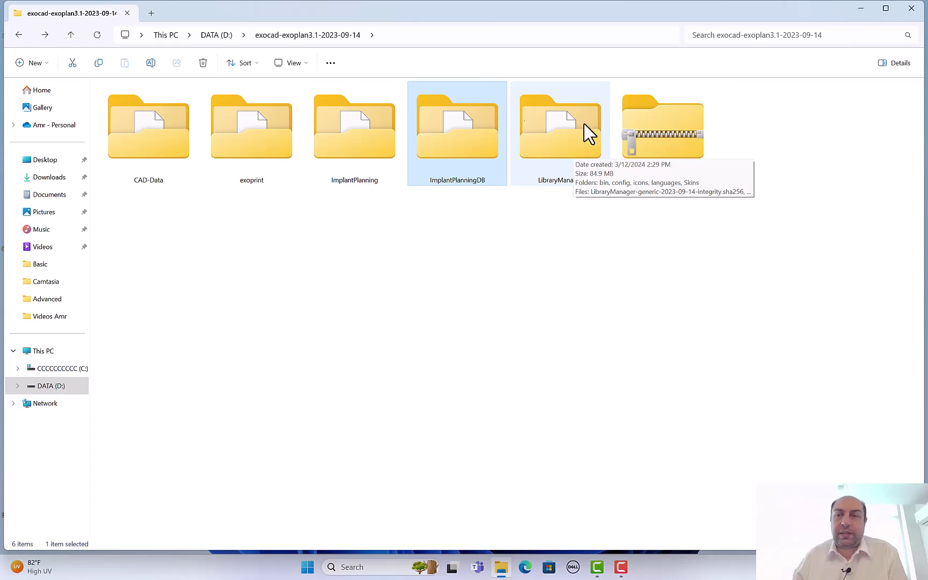
Step: Close File Explorer and launch exoplan DentalDB from its desktop shortcut
click(911, 8)
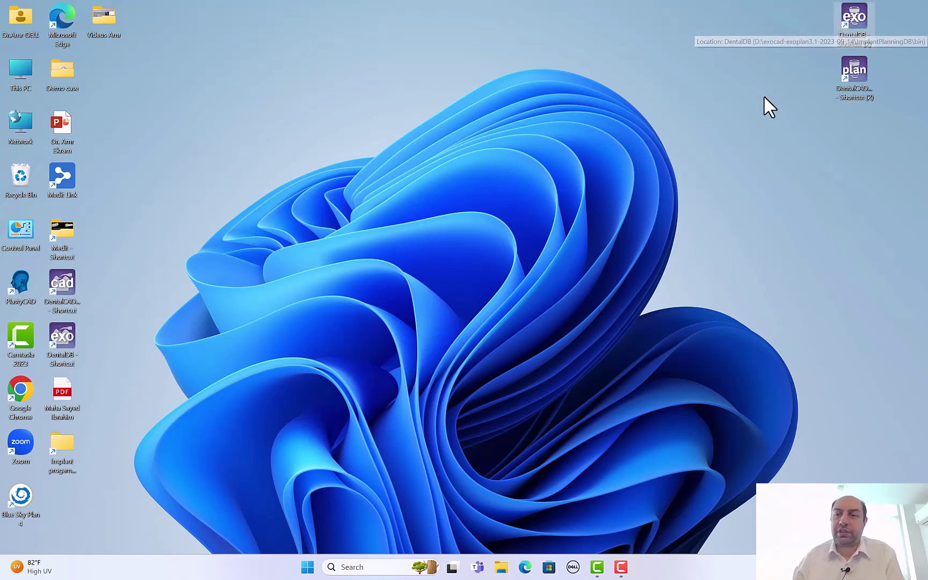
double_click(855, 17)
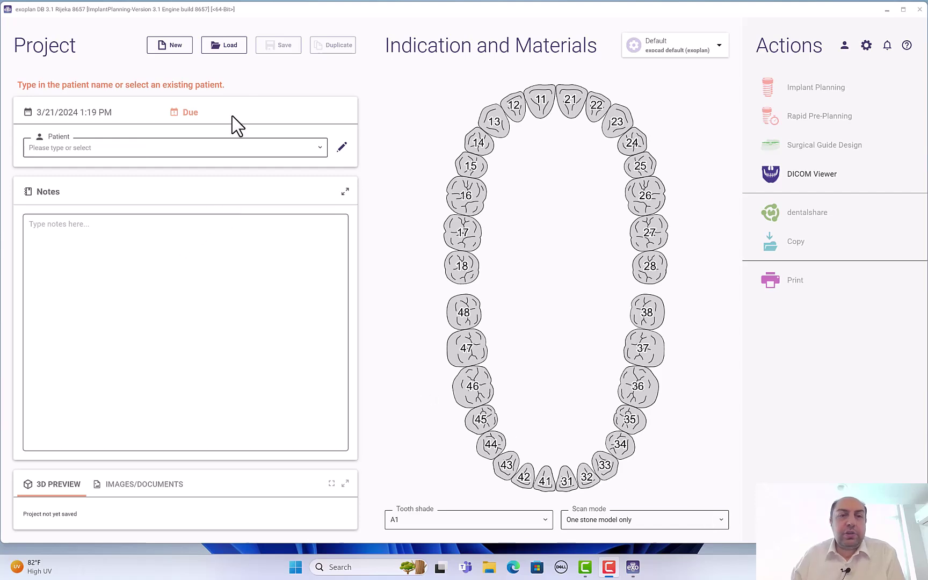
click(233, 51)
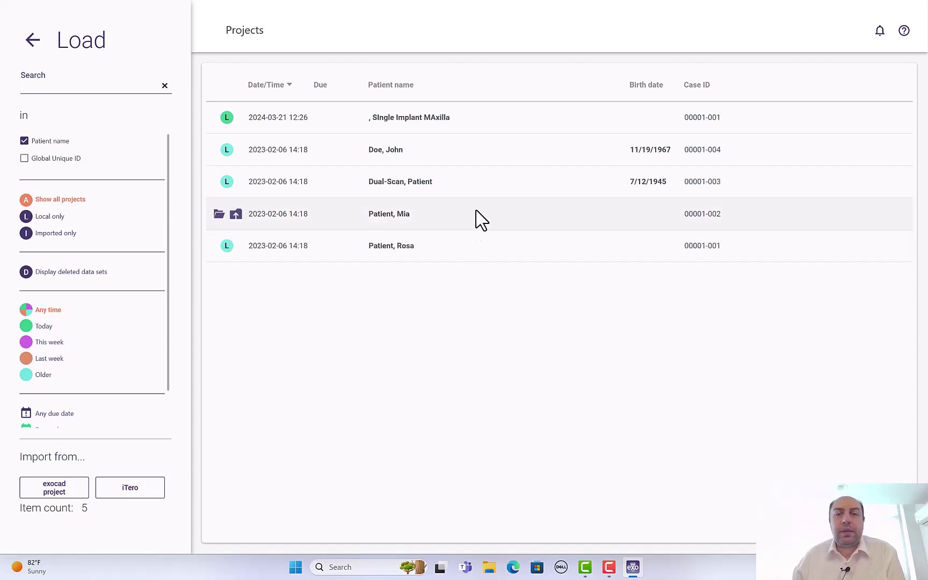
click(32, 40)
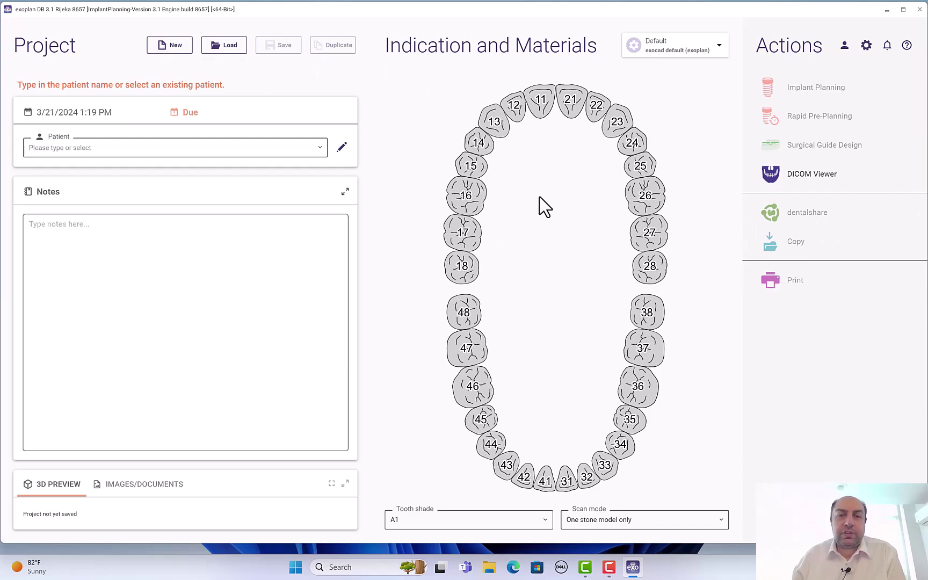
Step: Enter the patient's first and last name, fixing typos, and create the new patient
click(342, 149)
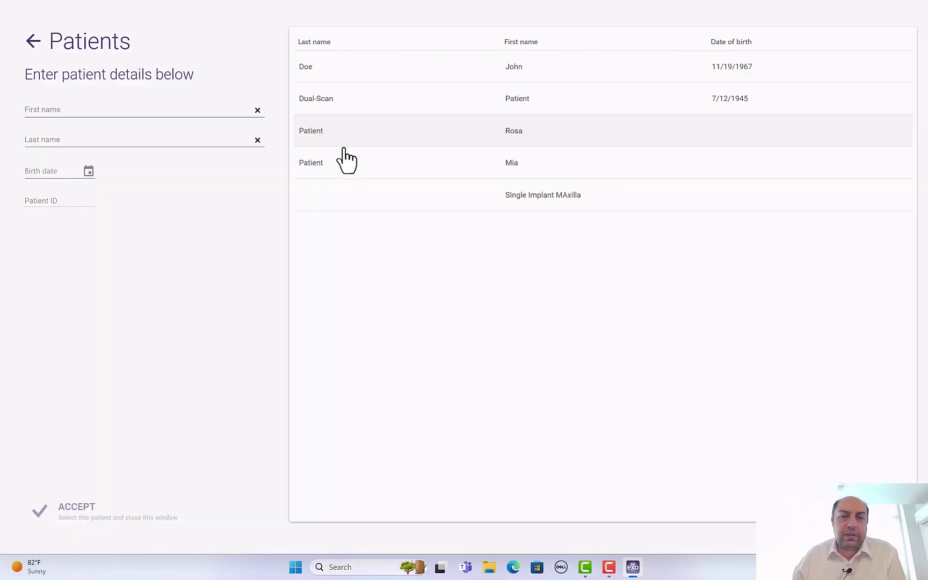
click(59, 113)
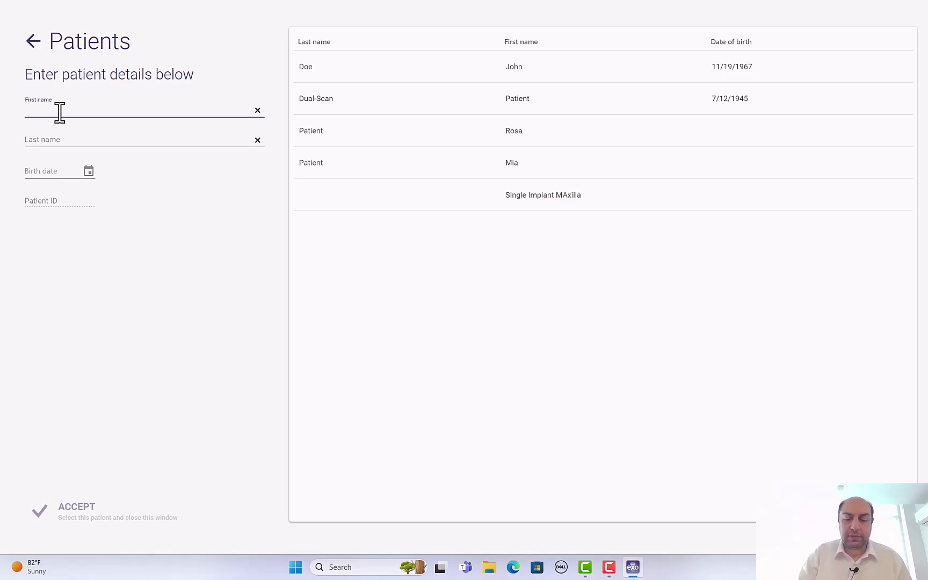
text(Sin)
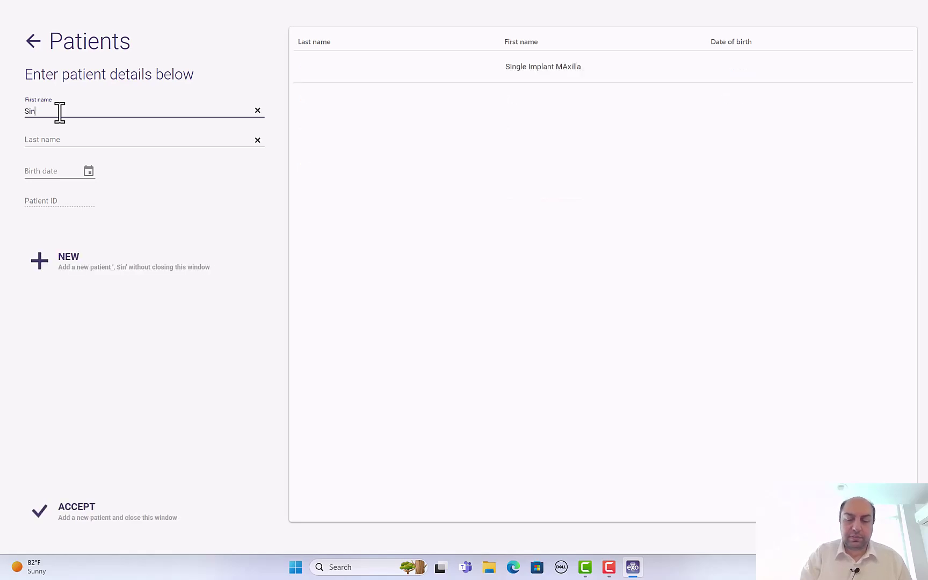
text(gle ca)
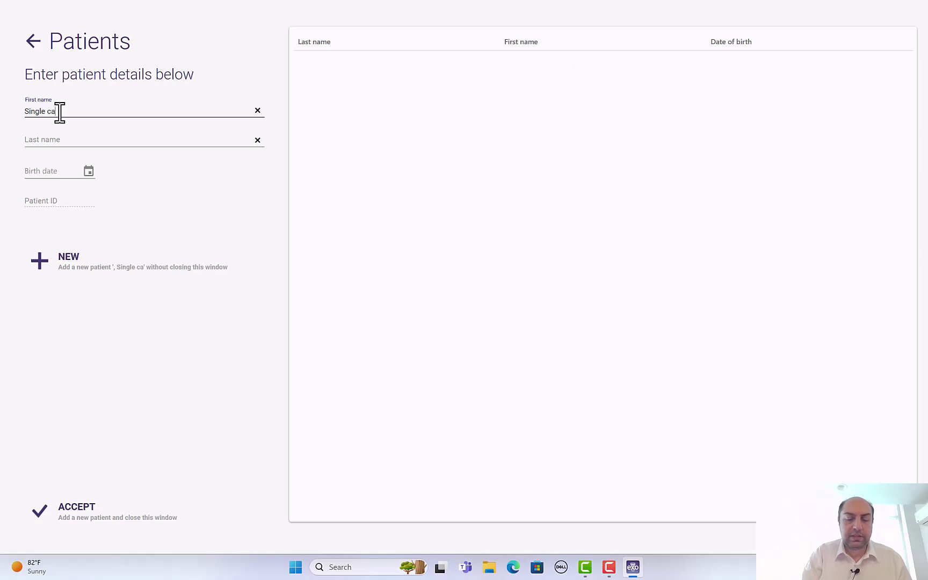
text(se)
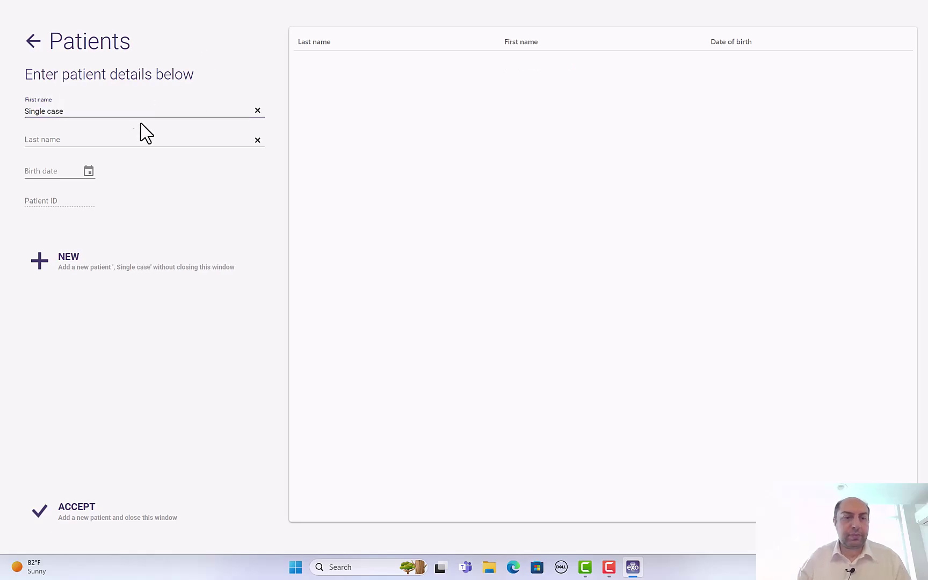
click(125, 144)
text(Maxilaa)
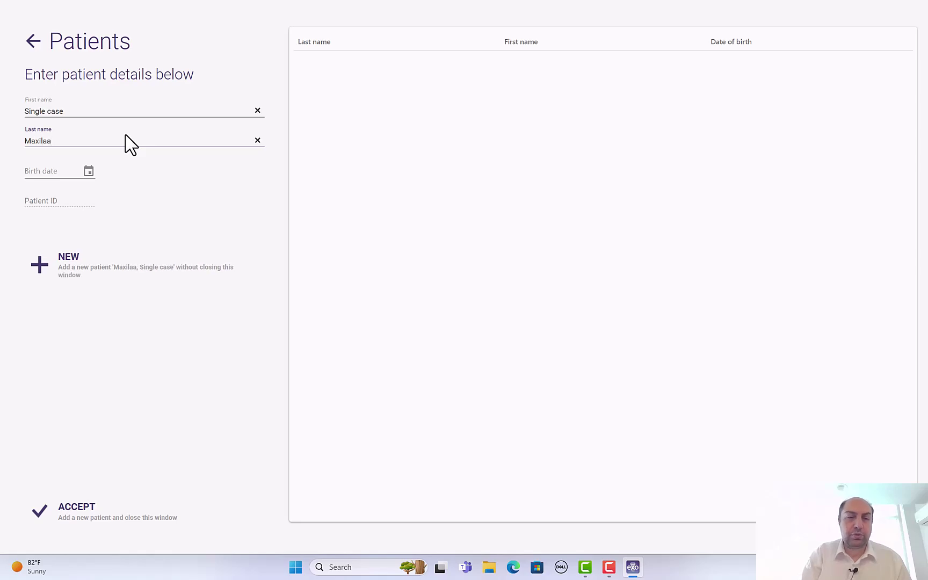
key(BackSpace)
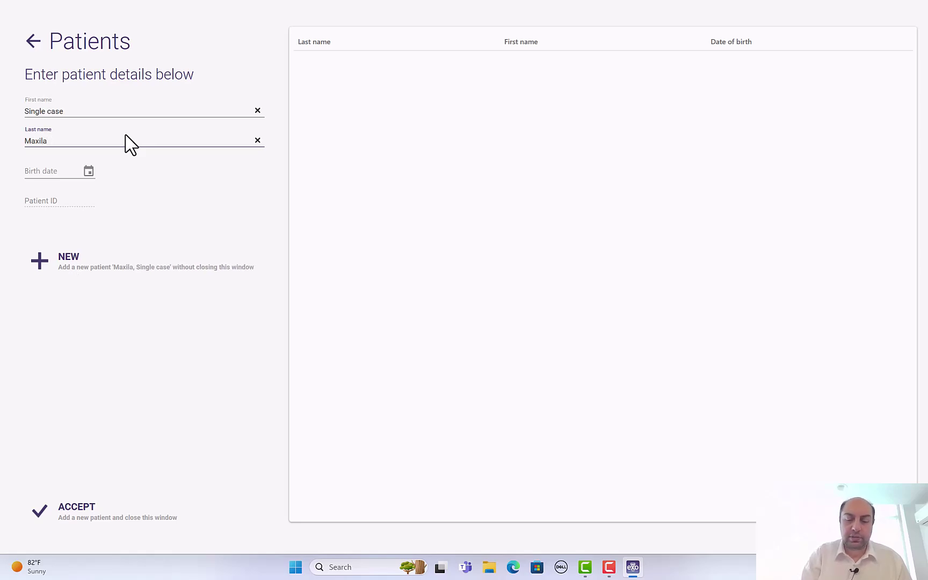
text(ll)
key(BackSpace)
key(BackSpace)
key(BackSpace)
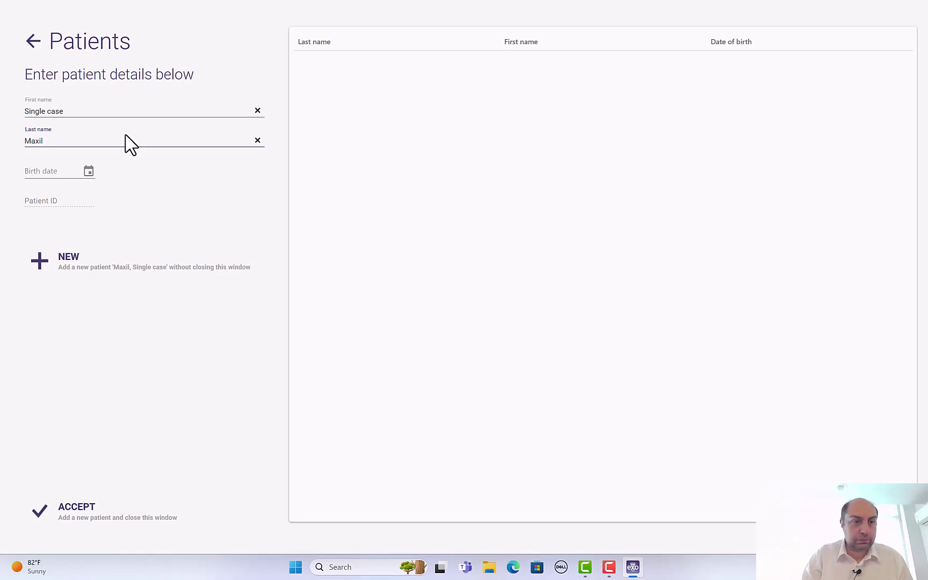
text(la)
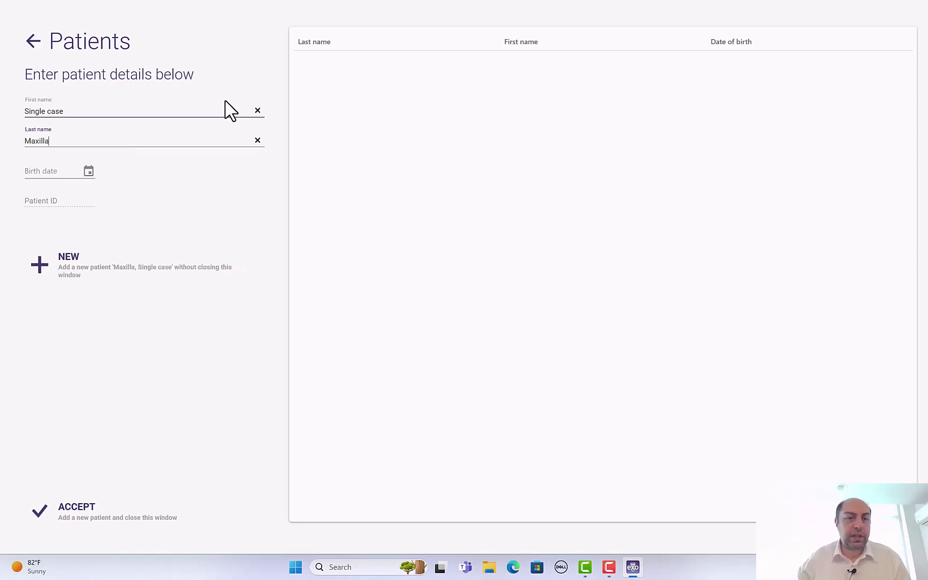
click(68, 271)
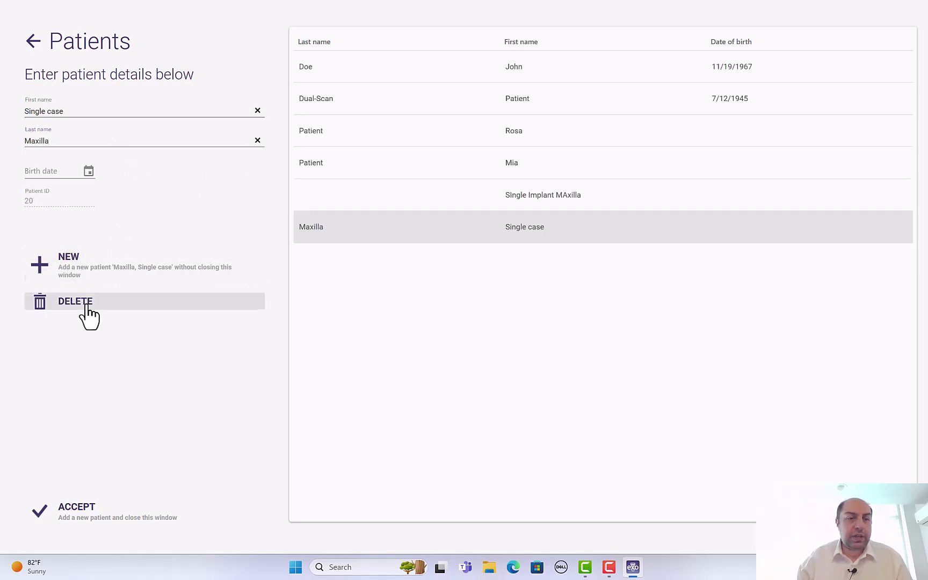
Step: Accept the new patient for this project and return to the Project screen
click(90, 513)
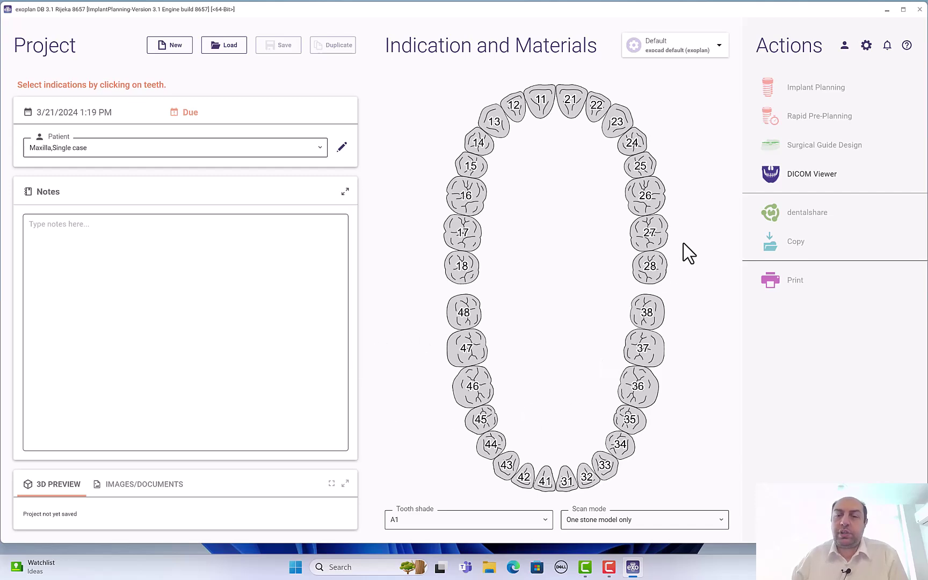
Step: Select tooth 27 on the chart and give it the Implant planning indication
click(659, 244)
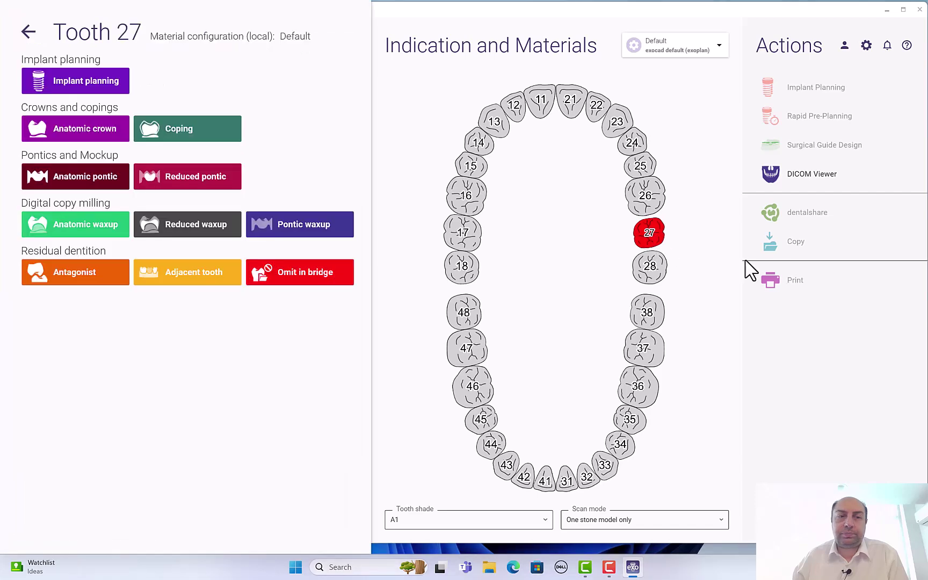
click(98, 85)
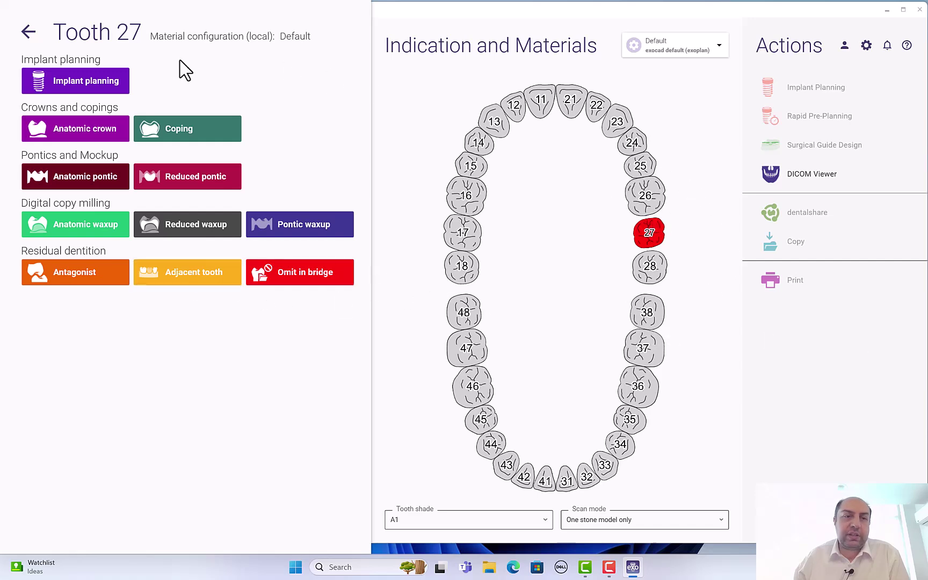
click(90, 84)
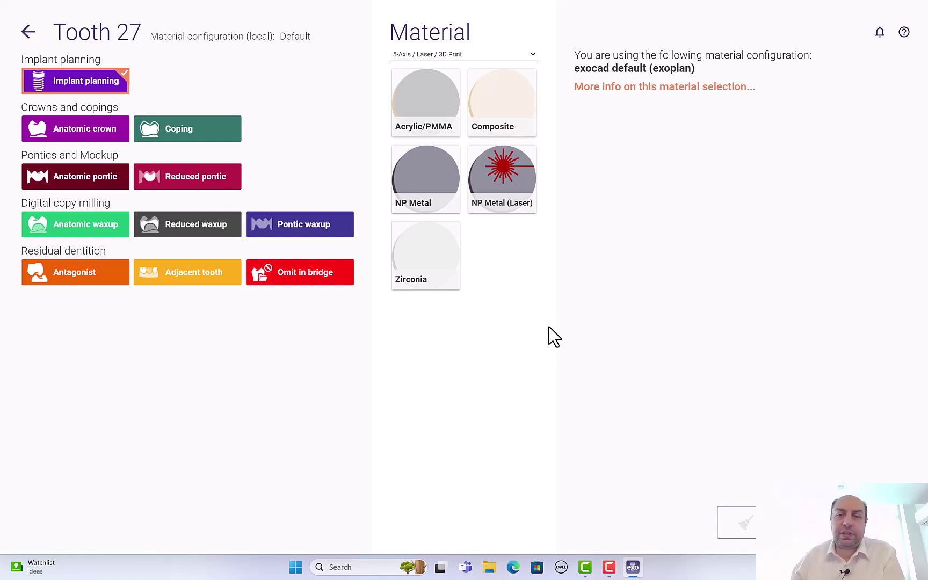
Step: Choose Zirconia for tooth 27, leave the abutment type for later, and return to the project
click(423, 255)
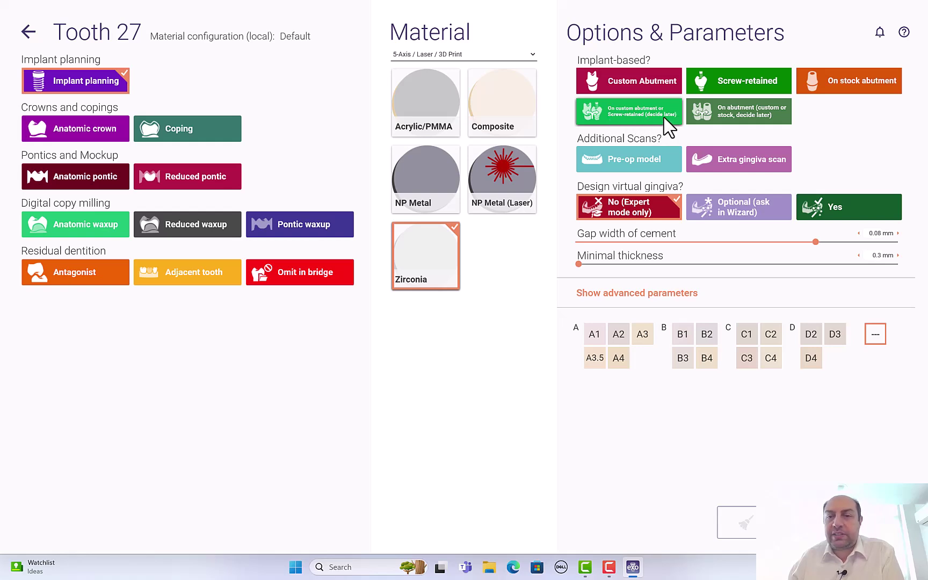
click(595, 125)
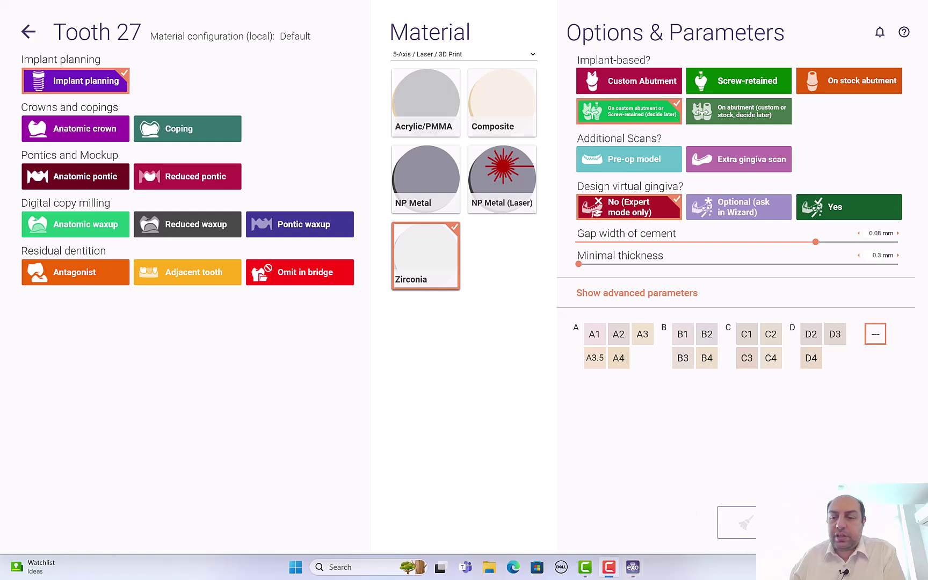
key(Escape)
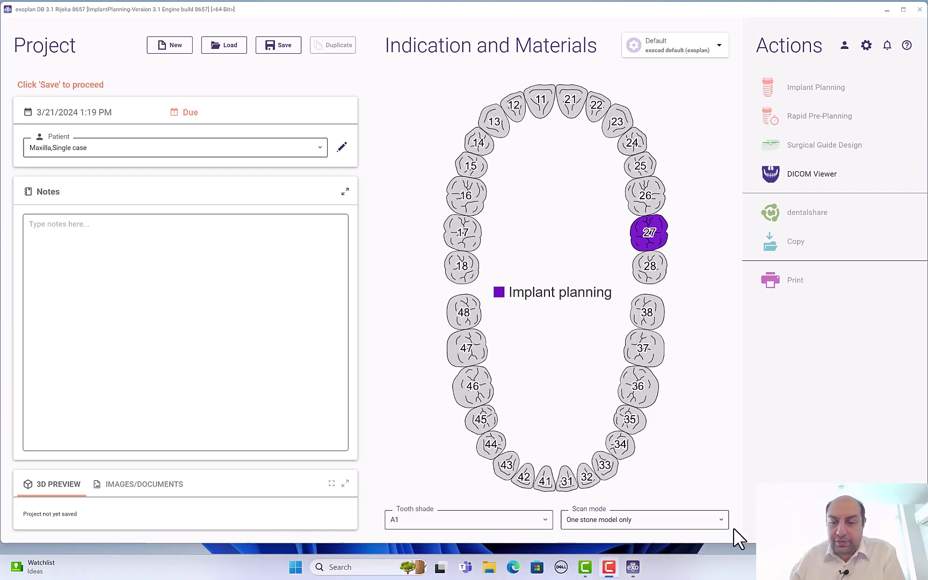
Step: Change the Scan mode dropdown to Digital impression scan
click(721, 523)
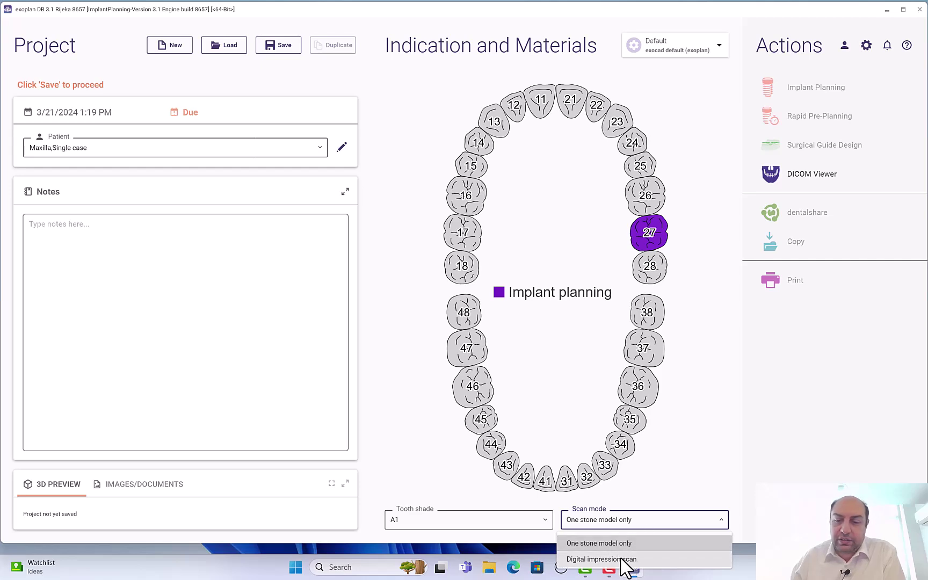
click(625, 560)
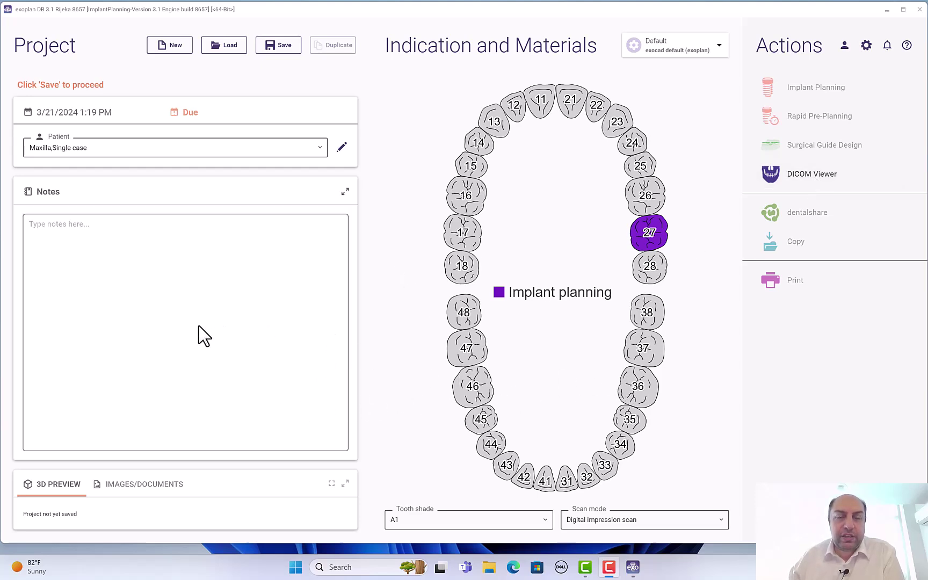
Step: Save the project so the case receives Case ID 00001-002
click(279, 51)
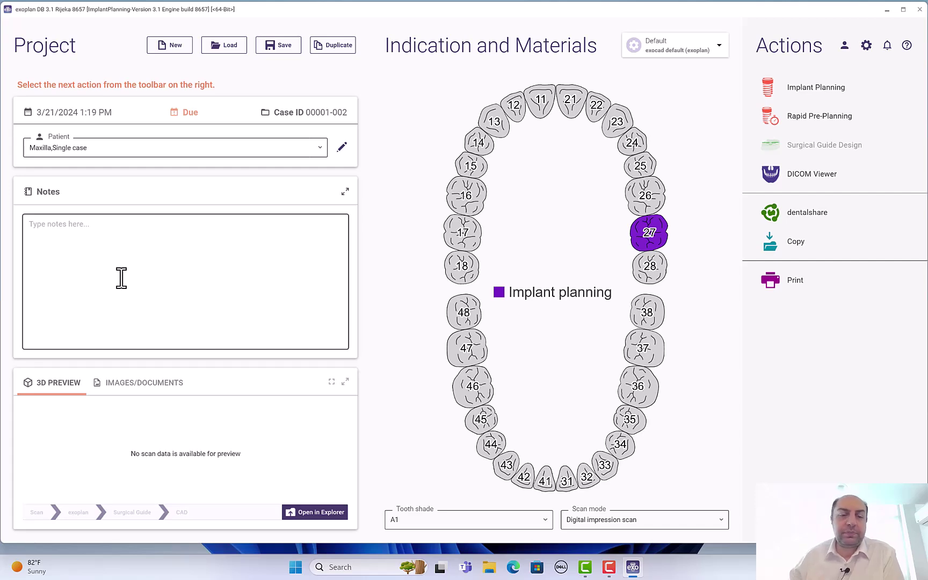
Step: Open the case folder 2024-03-21_00001-002 in File Explorer and maximize the window
click(325, 513)
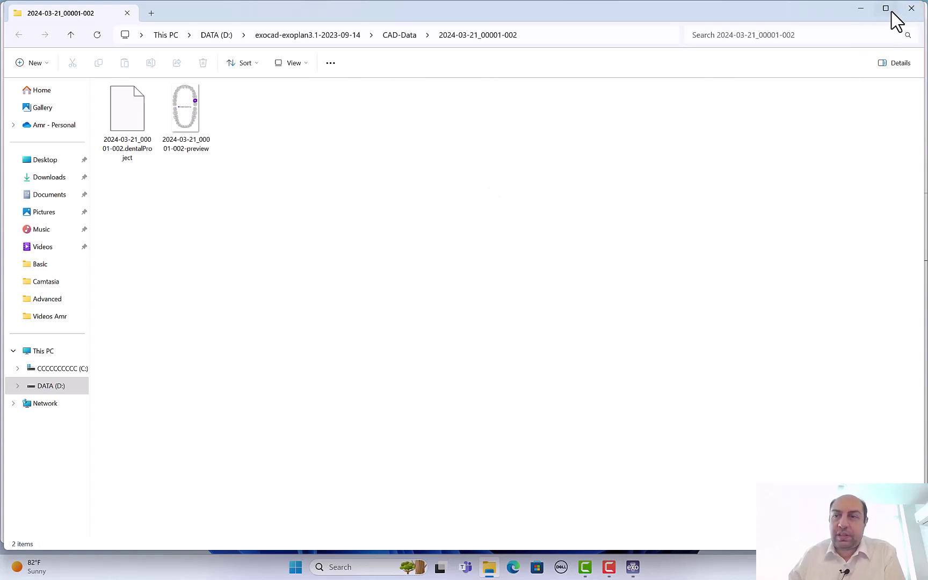
mouse_move(885, 9)
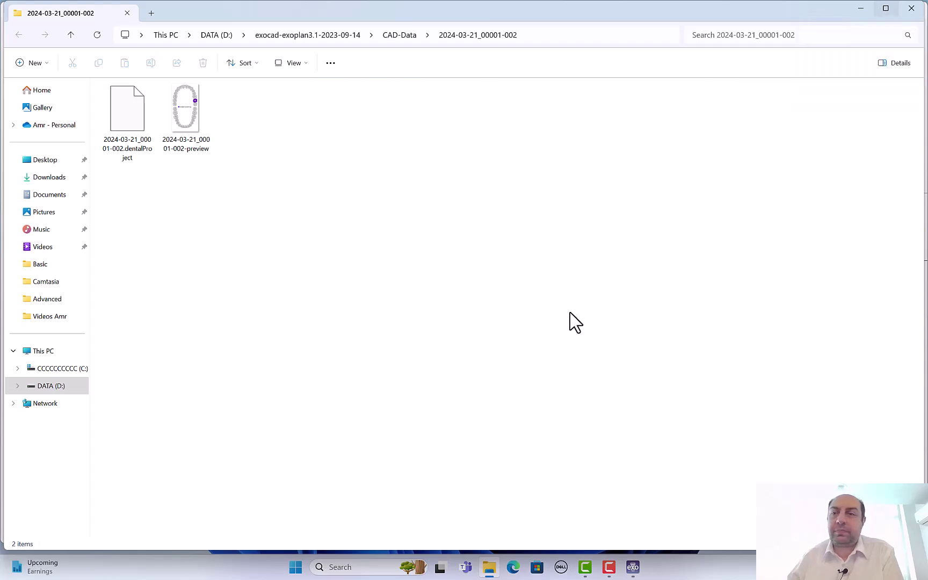
Step: Open the single implant case maxilla folder under DATA (D:) > exoplan cases
click(886, 8)
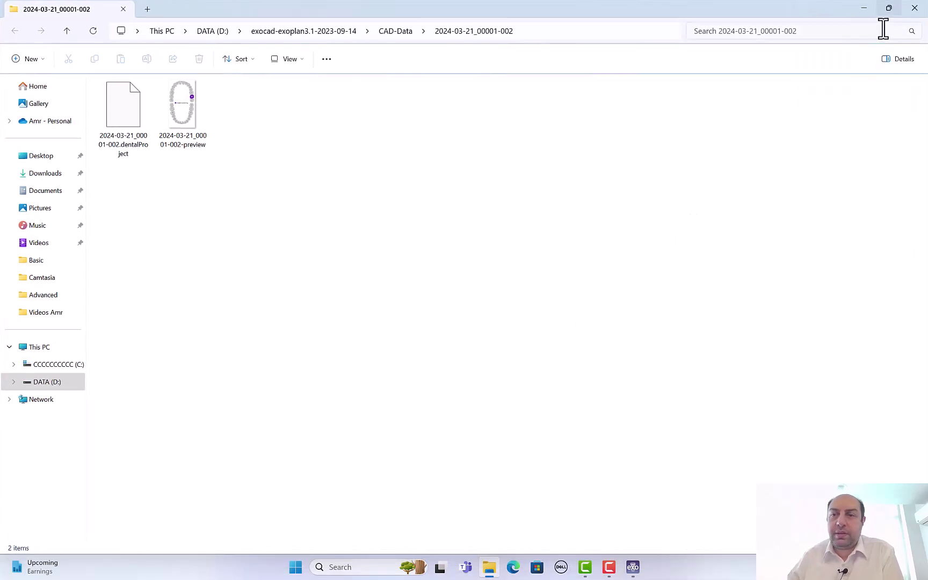
drag(889, 16, 716, 192)
click(887, 9)
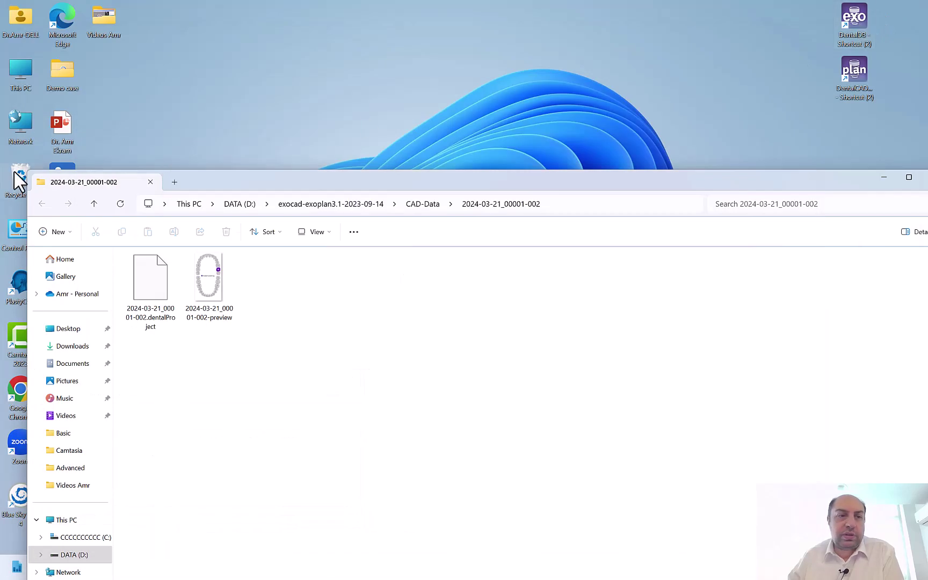
double_click(19, 73)
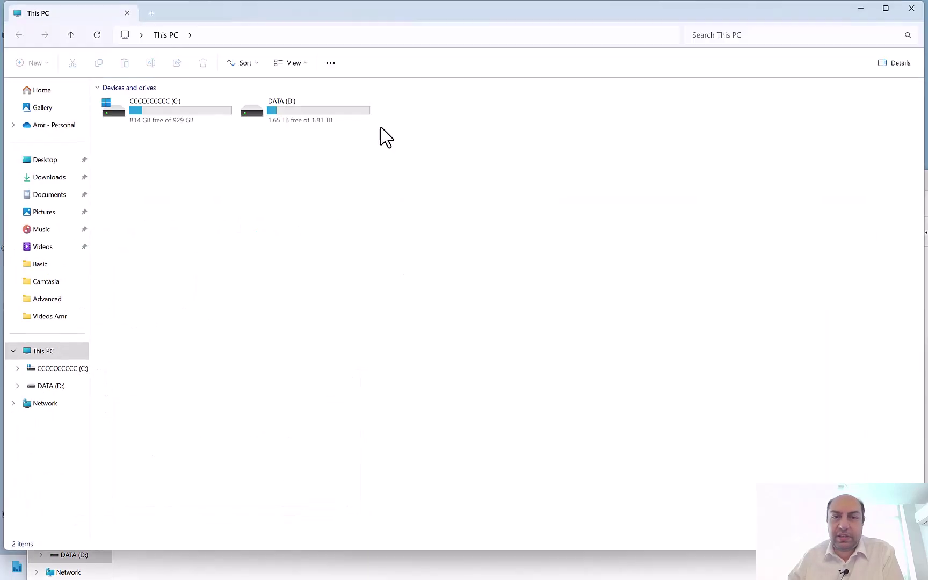
double_click(317, 109)
click(668, 147)
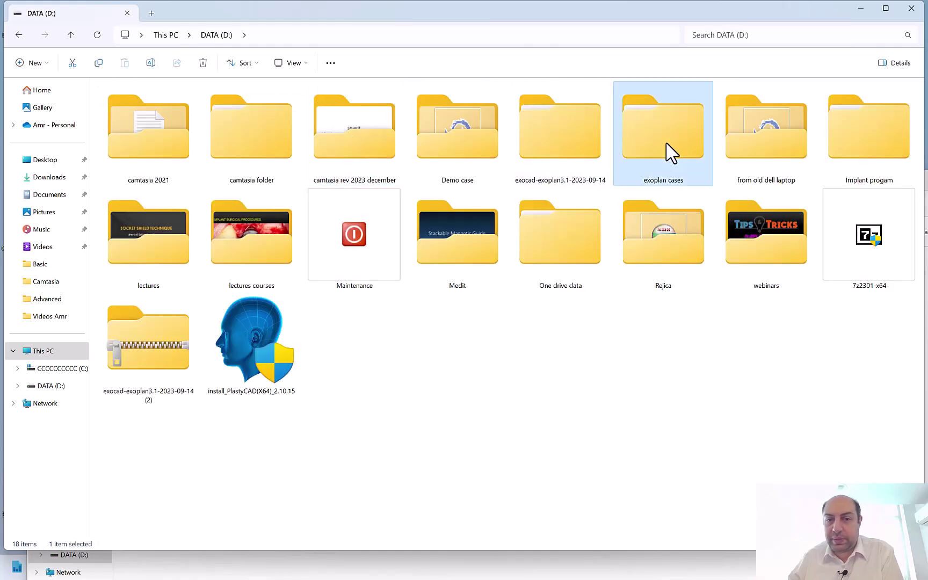
double_click(670, 152)
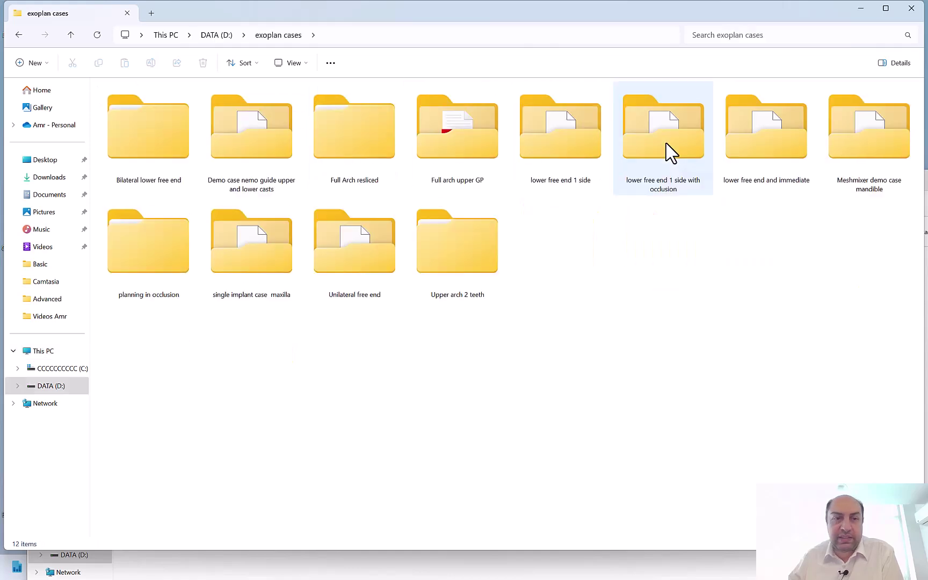
double_click(273, 259)
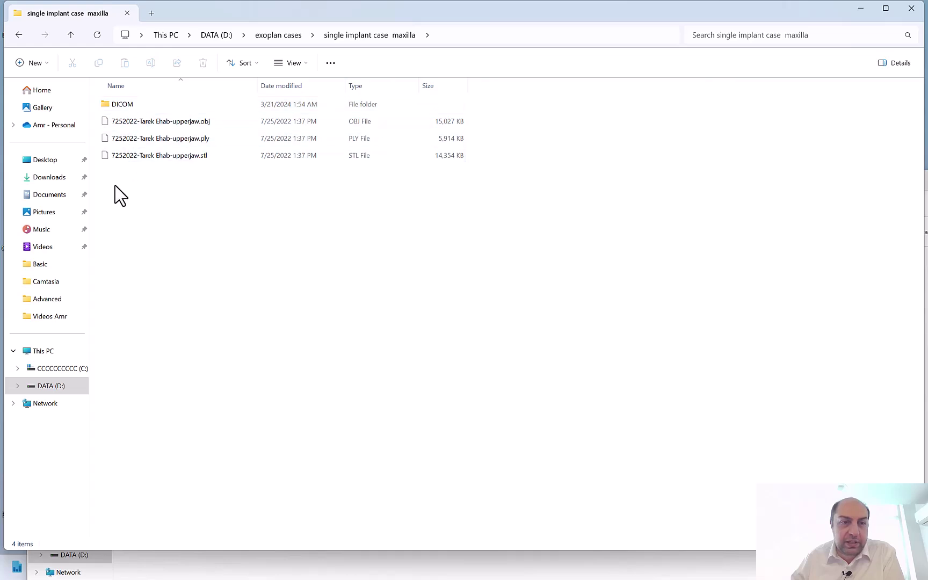
Step: Copy the DICOM folder and upper-jaw OBJ, PLY and STL scans into 2024-03-21_00001-002
drag(593, 200, 127, 104)
right_click(129, 107)
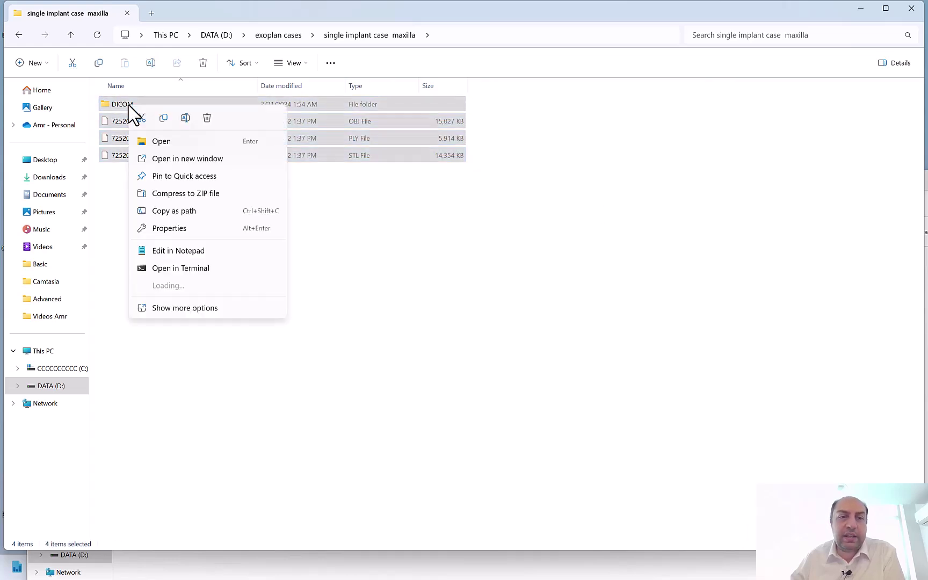
click(163, 118)
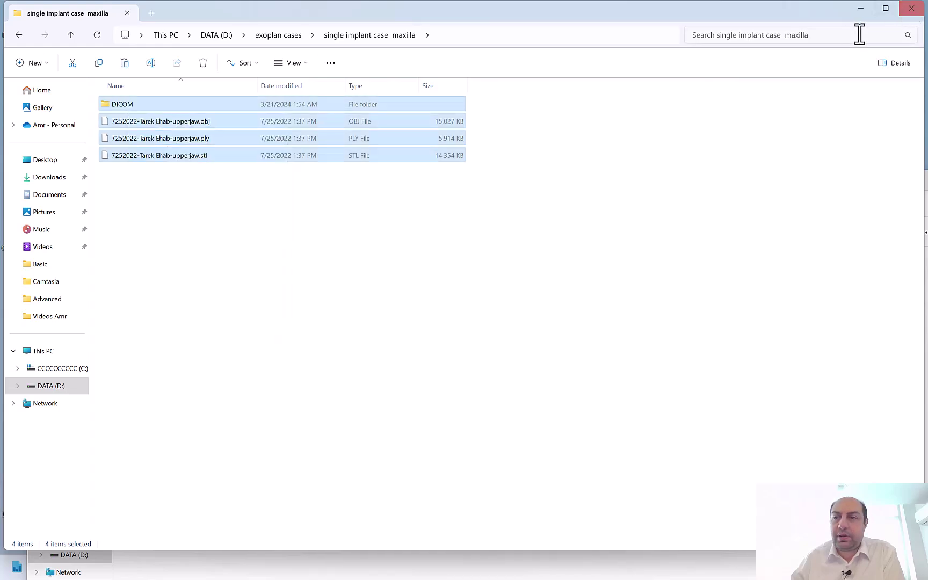
click(912, 8)
drag(497, 172, 493, 61)
right_click(433, 175)
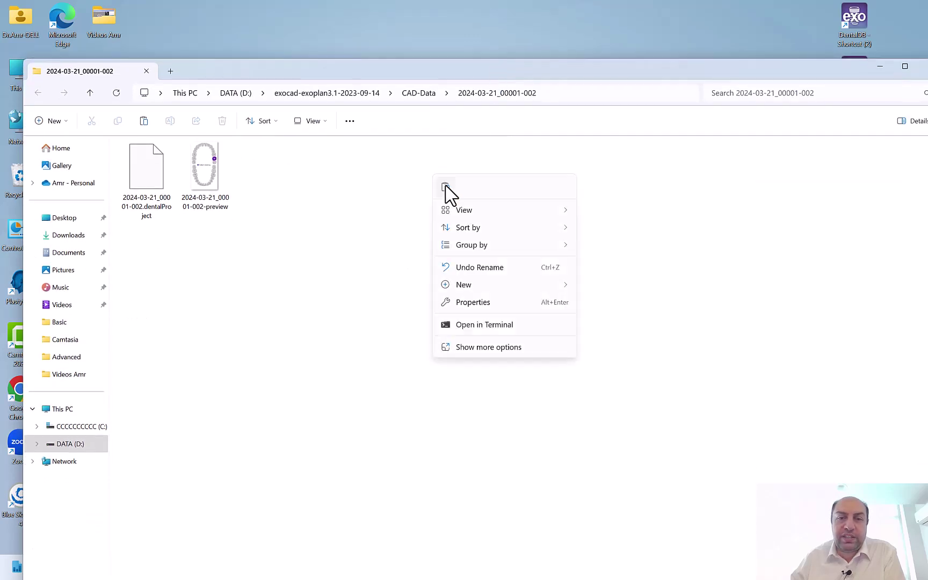
click(445, 187)
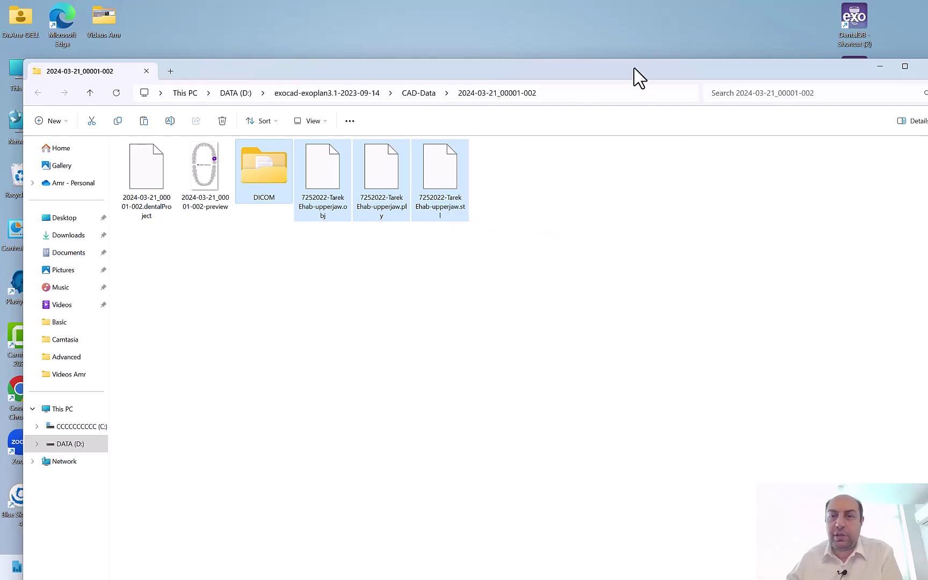
drag(639, 78, 616, 45)
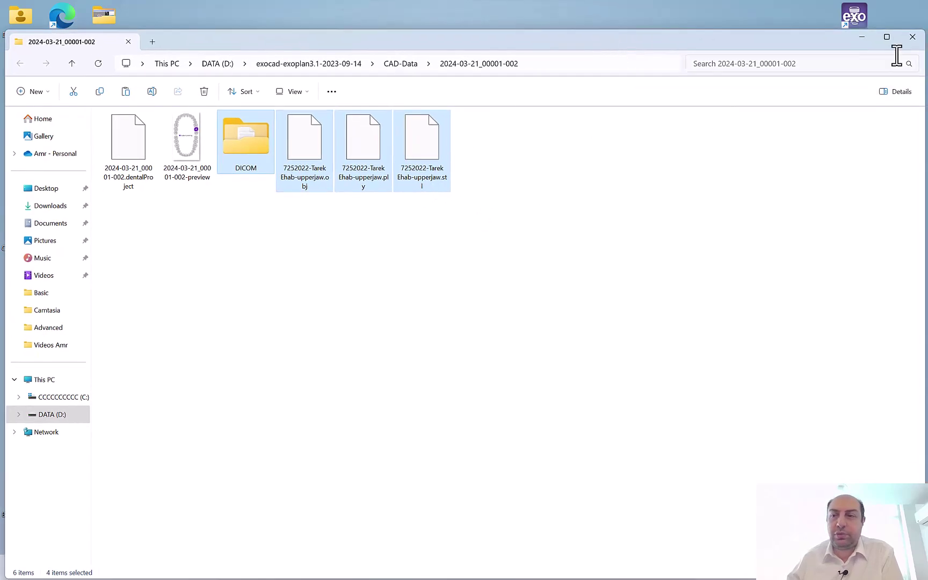
Step: Back in exoplan, view the upper-jaw scan top-down in 3D and check DICOM among the documents
click(912, 36)
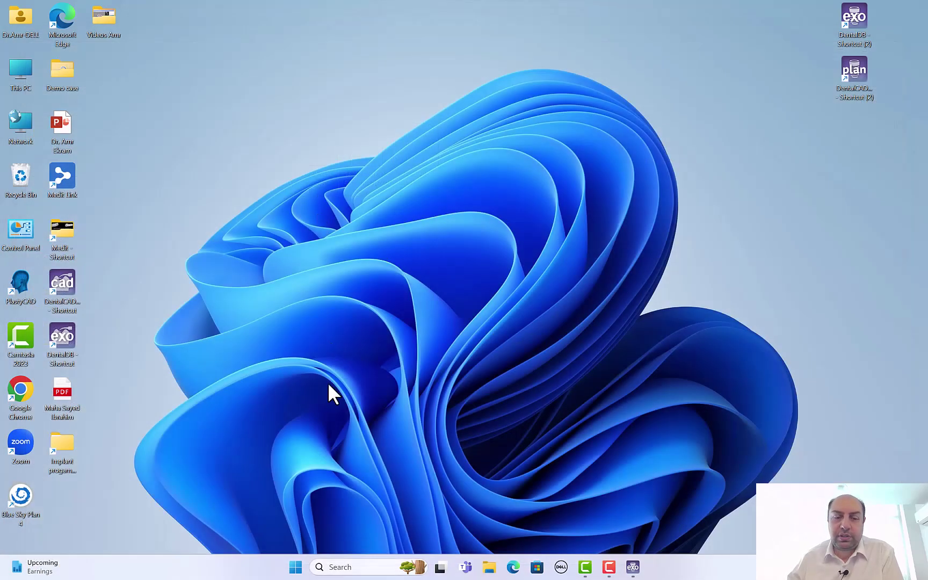
click(632, 567)
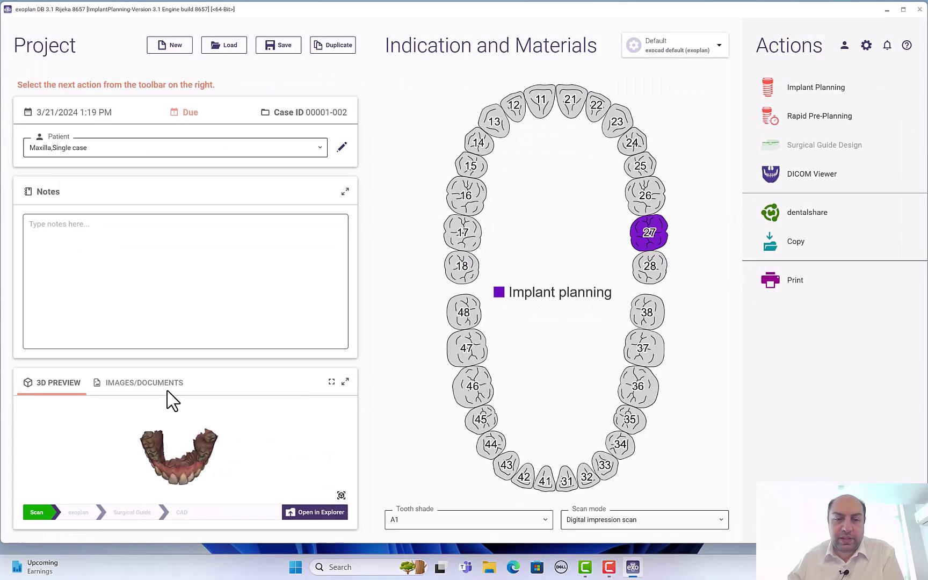
mouse_move(134, 456)
mouse_down()
mouse_move(134, 429)
mouse_move(155, 429)
mouse_move(159, 450)
mouse_move(138, 455)
mouse_up()
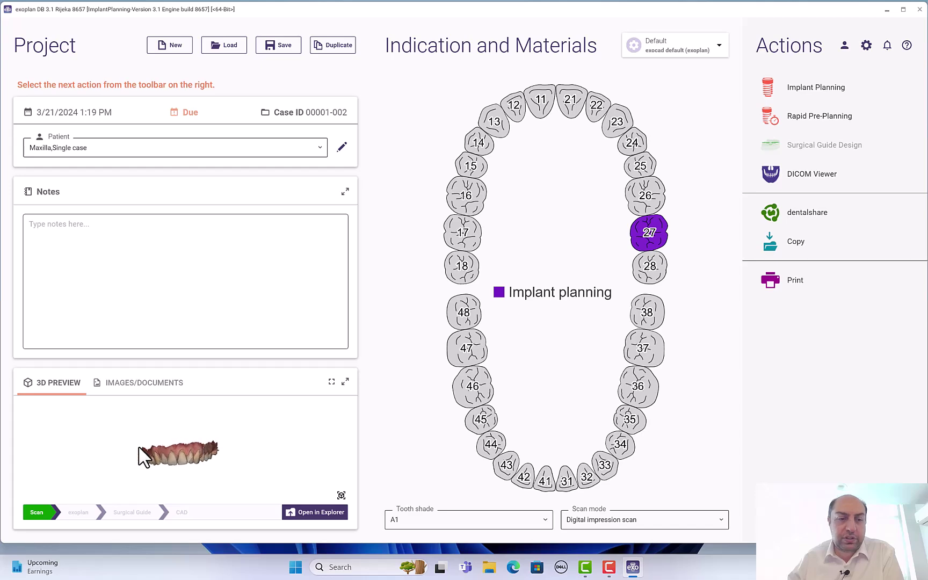
click(142, 385)
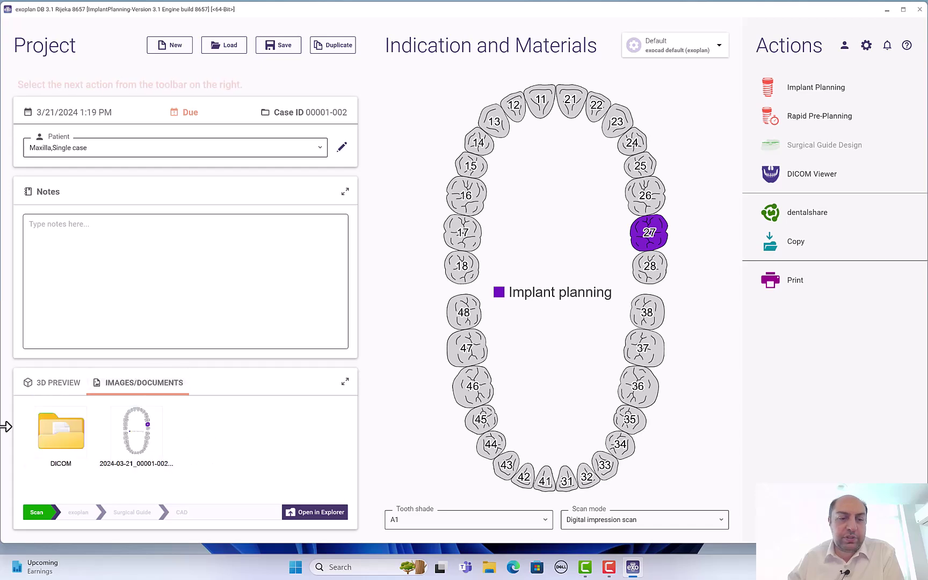
click(62, 385)
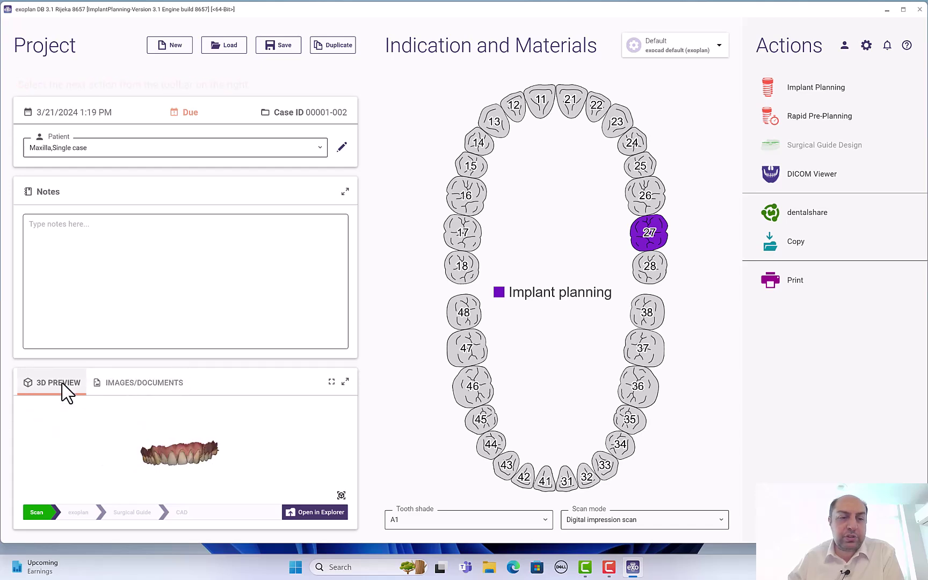